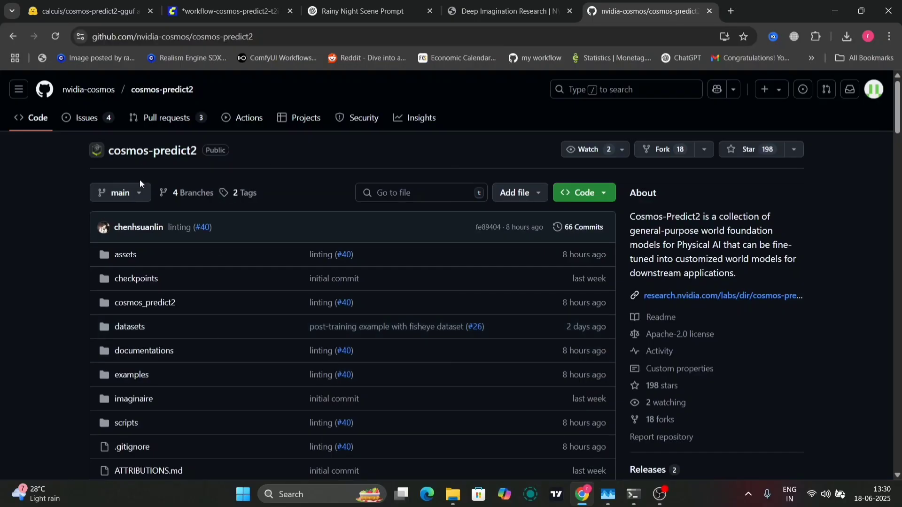
Review the list of Cosmos-Predict2 models in the README of the cosmos-predict2 repository
scroll(306, 236, down, 15)
scroll(306, 237, down, 1)
scroll(303, 316, down, 2)
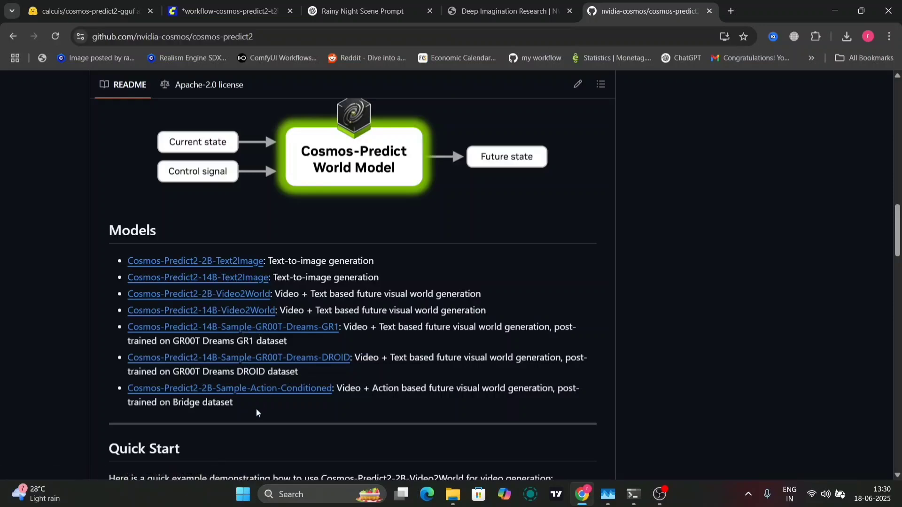
Watch the README's video2world_2b_example.mp4 output video in full screen and look over the User Guide section
scroll(260, 406, down, 15)
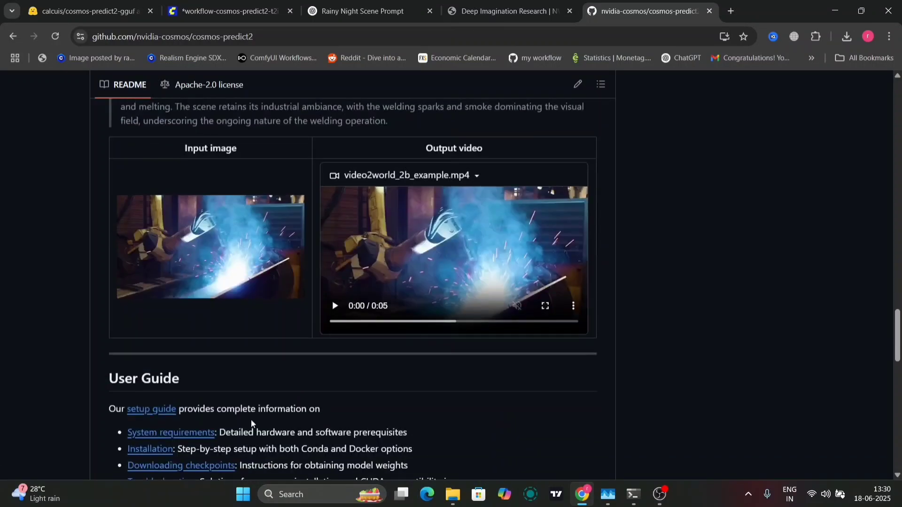
click(336, 309)
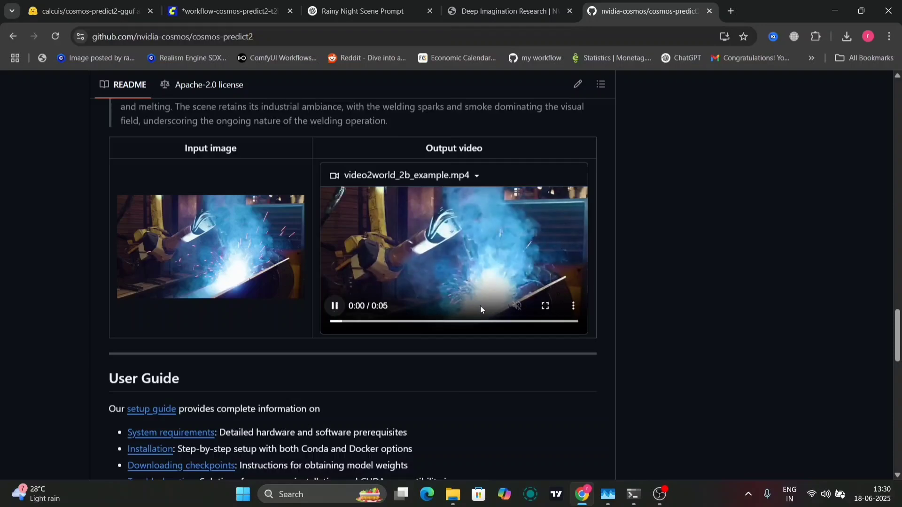
click(544, 306)
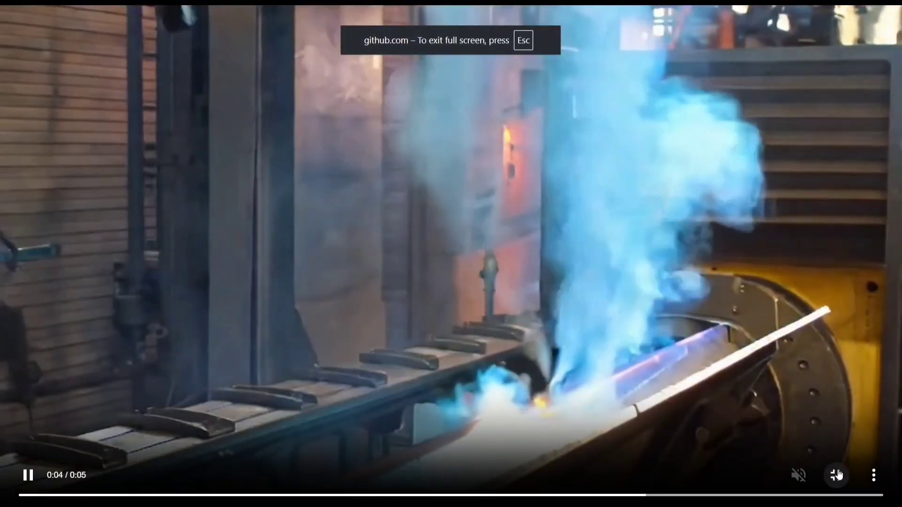
click(837, 475)
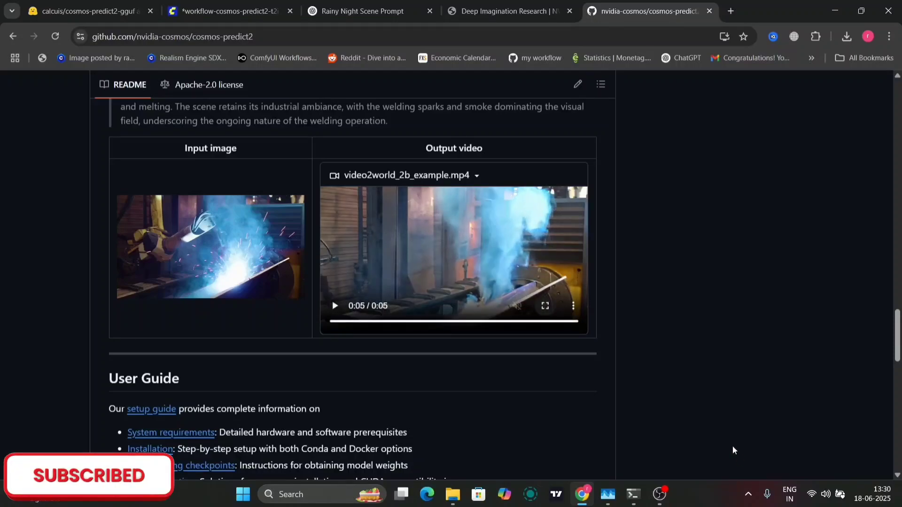
scroll(732, 446, down, 6)
scroll(732, 446, up, 1)
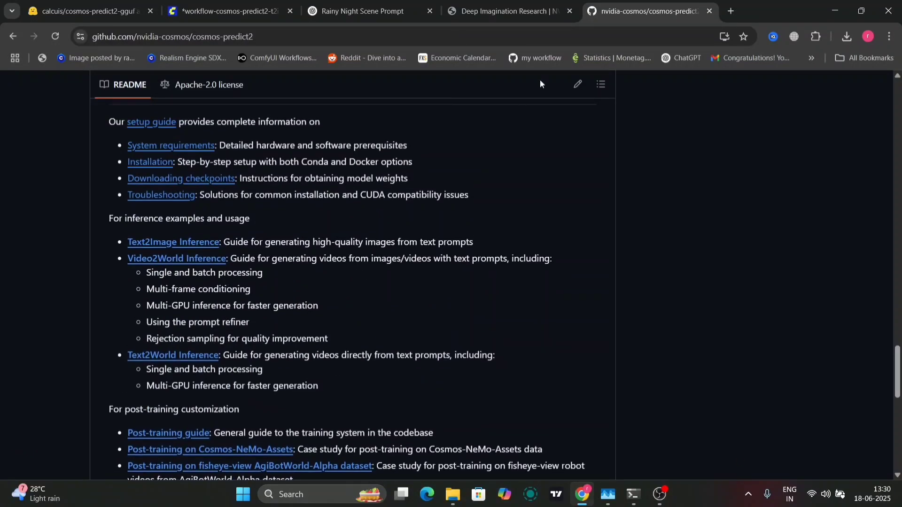
Read the Cosmos-Predict2 introduction on the NVIDIA Research page, highlighting the passage on its four models
click(499, 4)
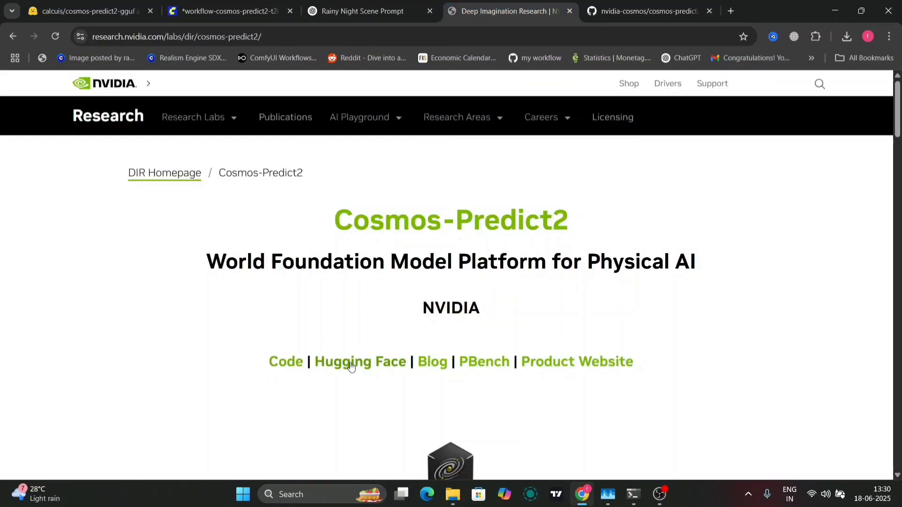
scroll(530, 364, down, 6)
scroll(531, 362, down, 1)
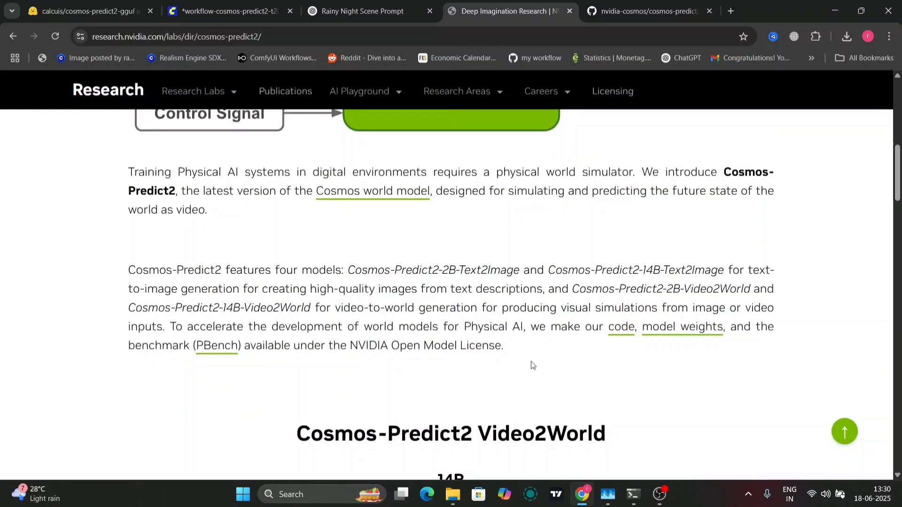
drag(129, 272, 460, 289)
click(500, 316)
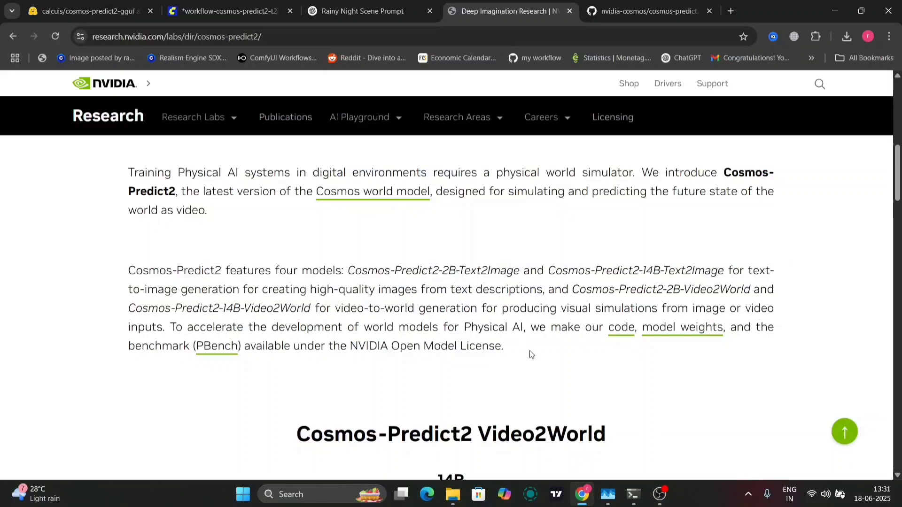
Examine the PBench Results table, highlighting the LTX-Video and Cosmos-Predict2-14B-Video2World rows
scroll(529, 354, down, 7)
scroll(529, 350, down, 8)
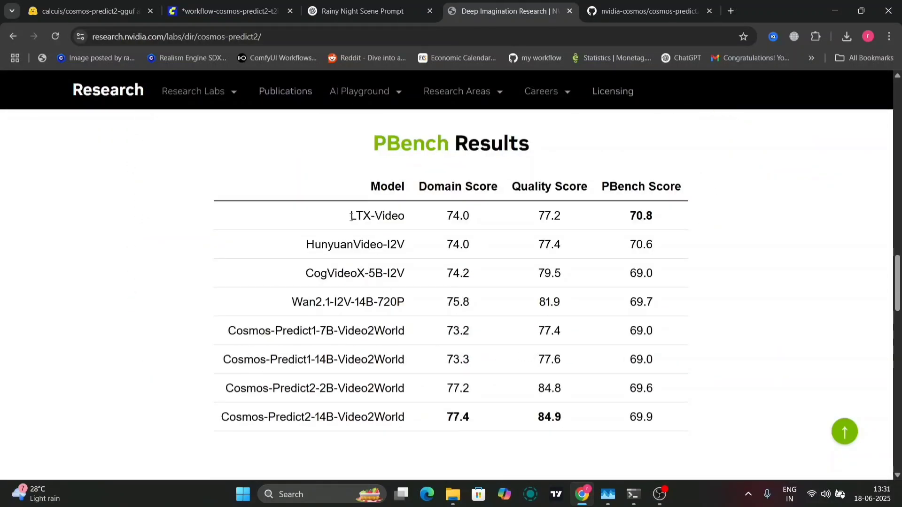
drag(348, 216, 489, 227)
click(439, 243)
drag(218, 420, 677, 424)
click(677, 424)
Advance the Text2Image 2B vs. 14B comparison to the welding robot example and expand its full caption
scroll(543, 406, down, 6)
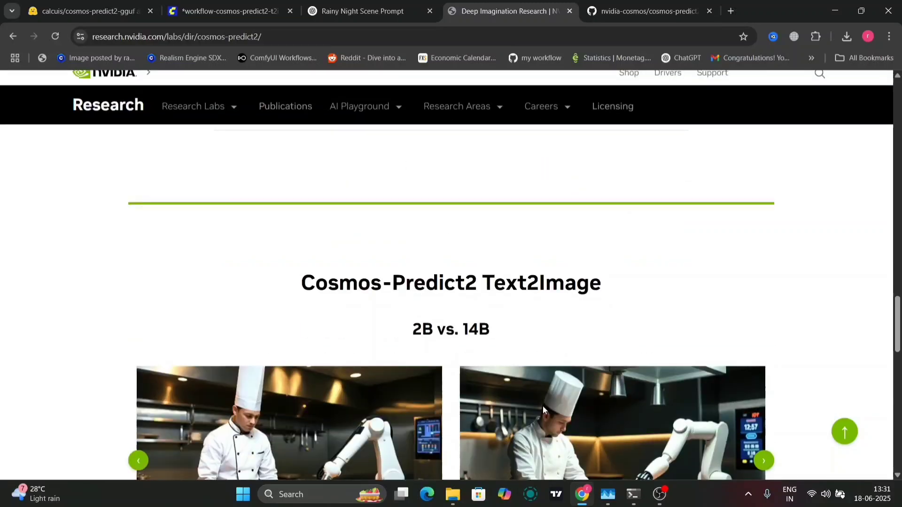
scroll(543, 407, down, 5)
scroll(503, 407, up, 1)
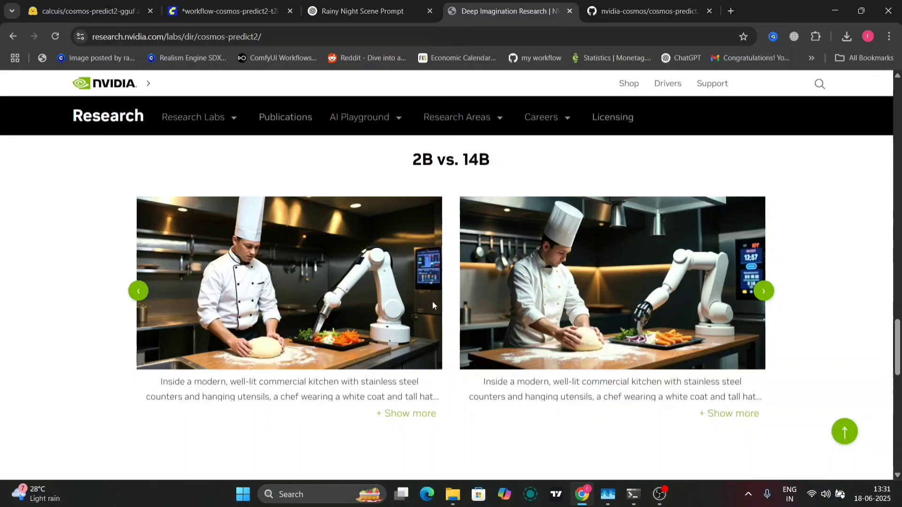
click(762, 292)
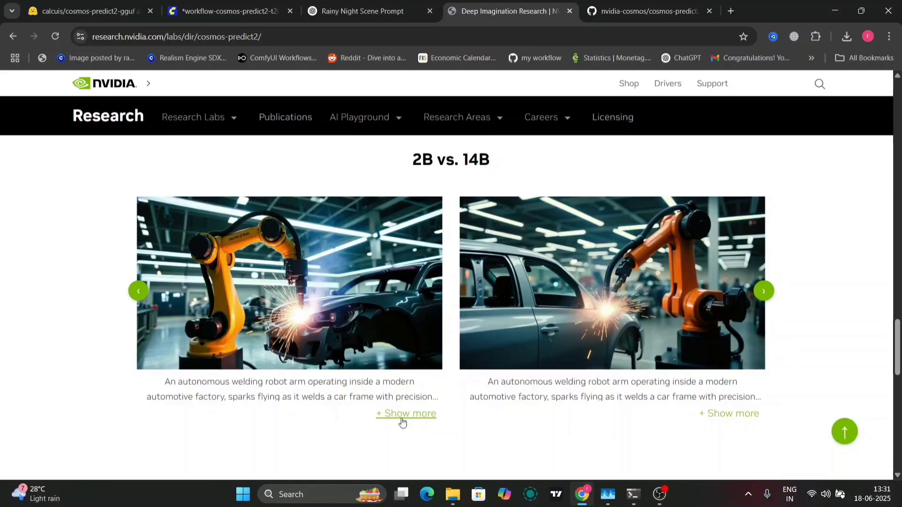
click(399, 416)
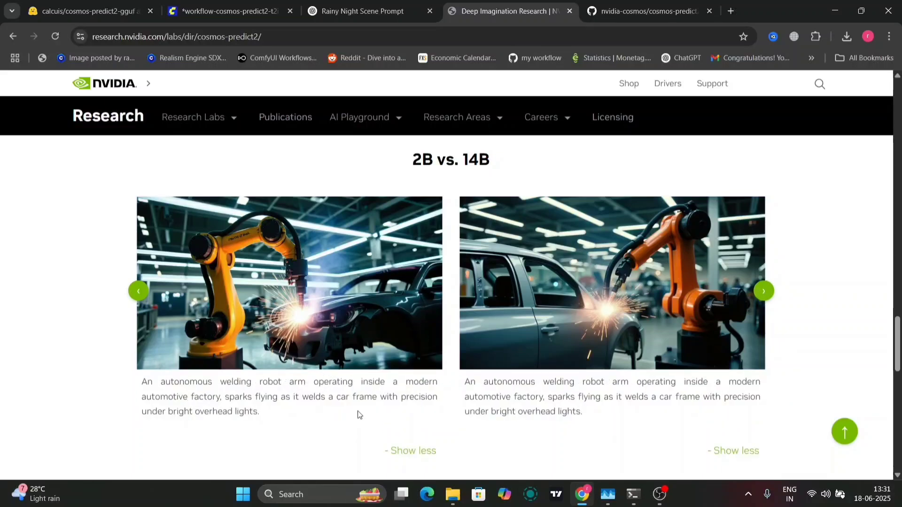
Look through the file list of the calcuis/cosmos-predict2-gguf repository on Hugging Face, down to the VAE, text encoder and workflow files
click(84, 3)
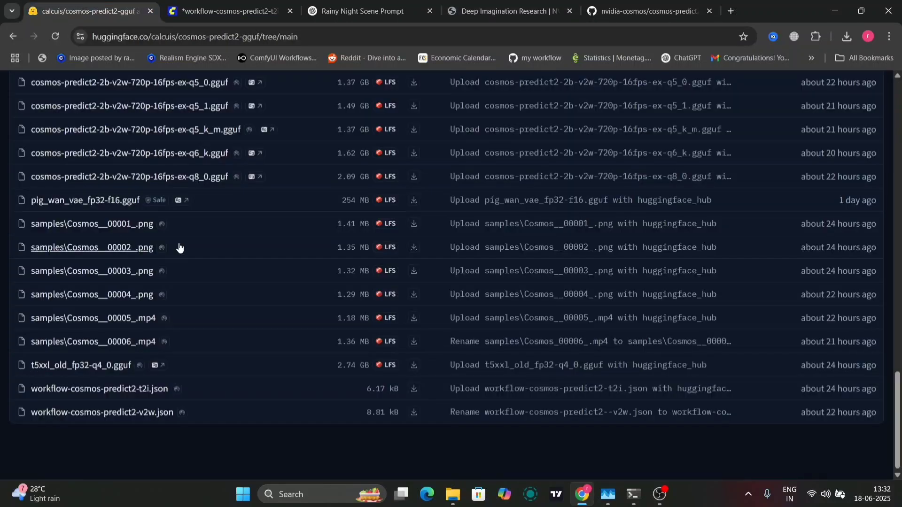
scroll(270, 213, up, 20)
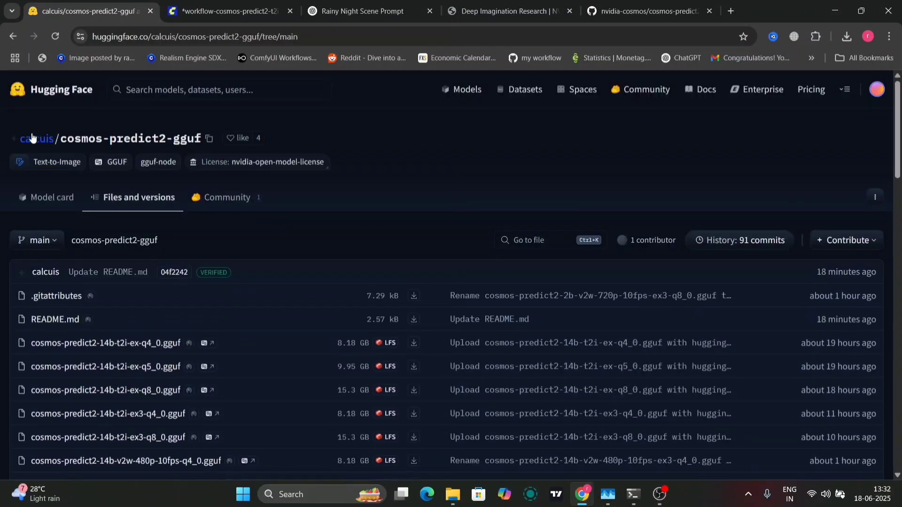
scroll(347, 295, down, 3)
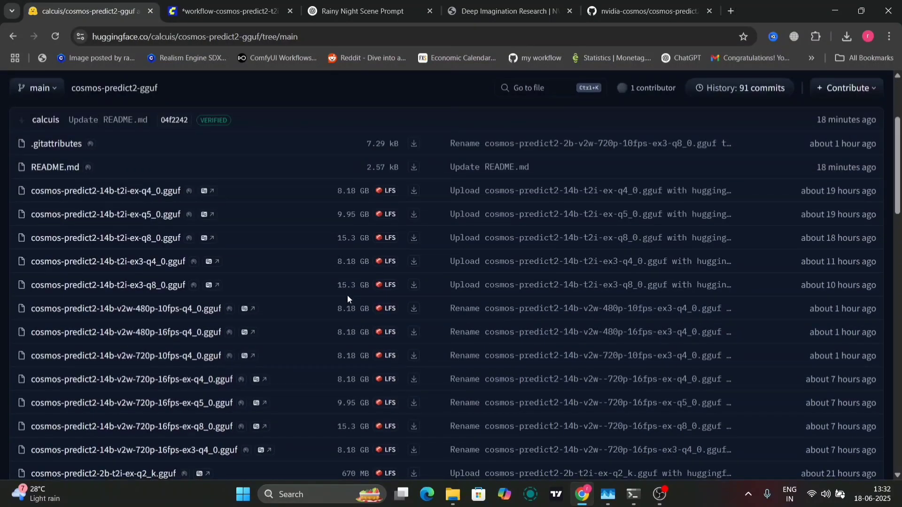
scroll(142, 371, down, 6)
scroll(142, 370, down, 20)
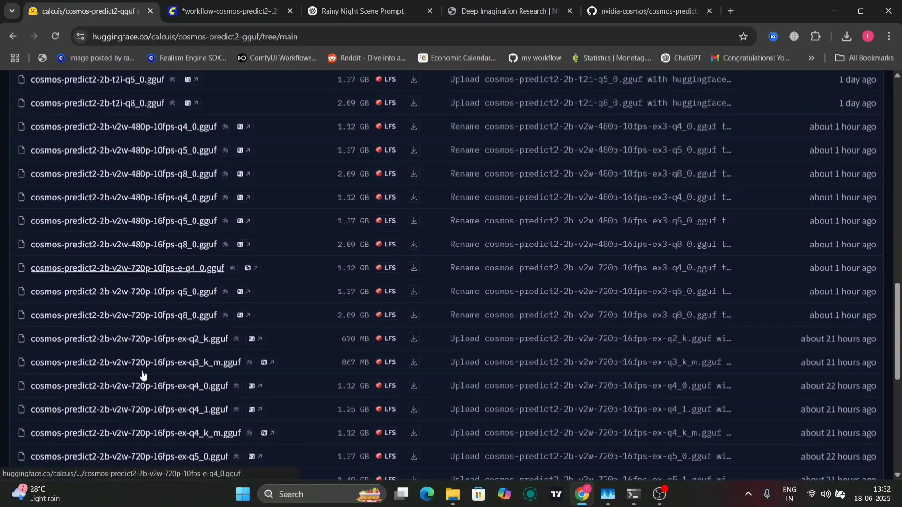
scroll(142, 371, down, 3)
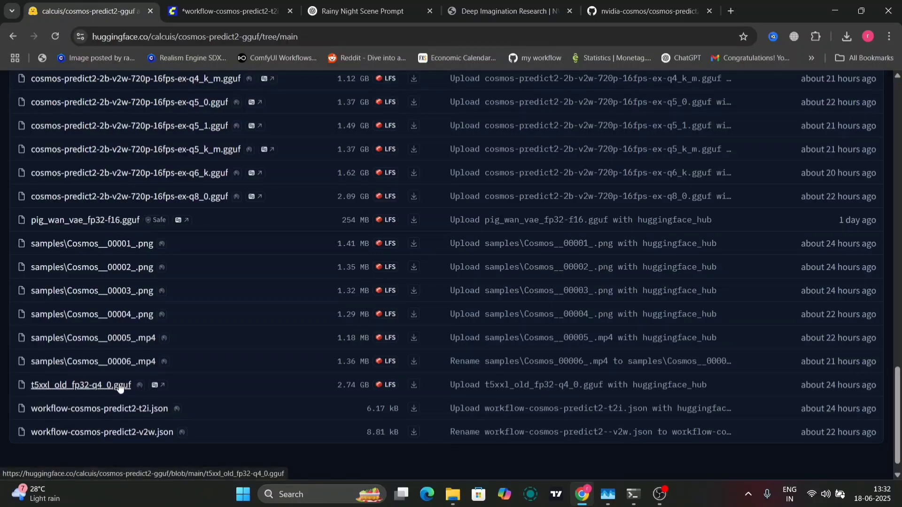
scroll(219, 228, up, 1)
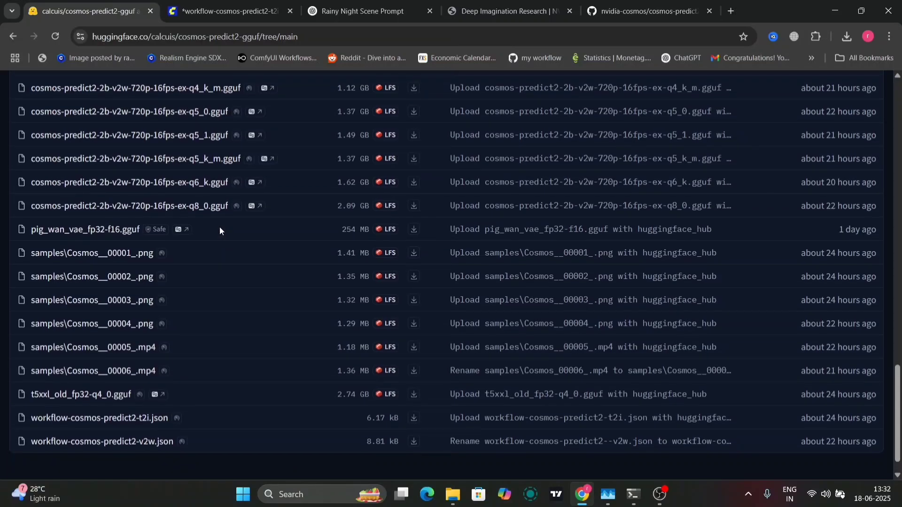
In File Explorer, check t5xxl_old_fp32-q4_0.gguf in ComfyUI's models/clip folder and pig_wan_vae_fp32-f16.gguf in models/vae
mouse_move(452, 494)
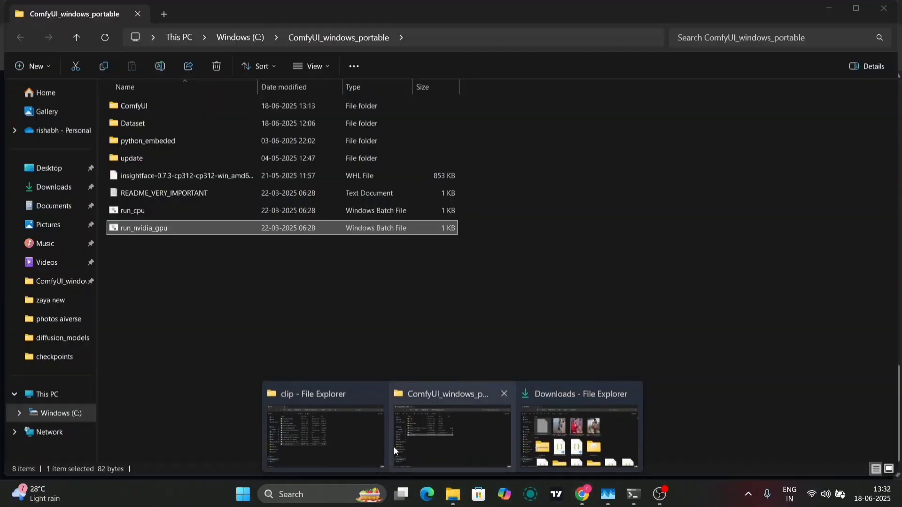
click(334, 427)
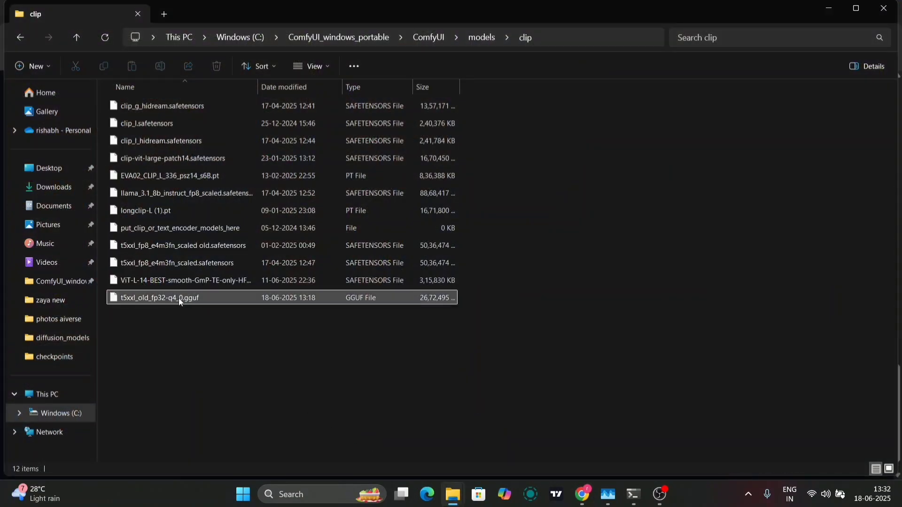
click(21, 41)
scroll(201, 338, down, 4)
scroll(201, 339, down, 4)
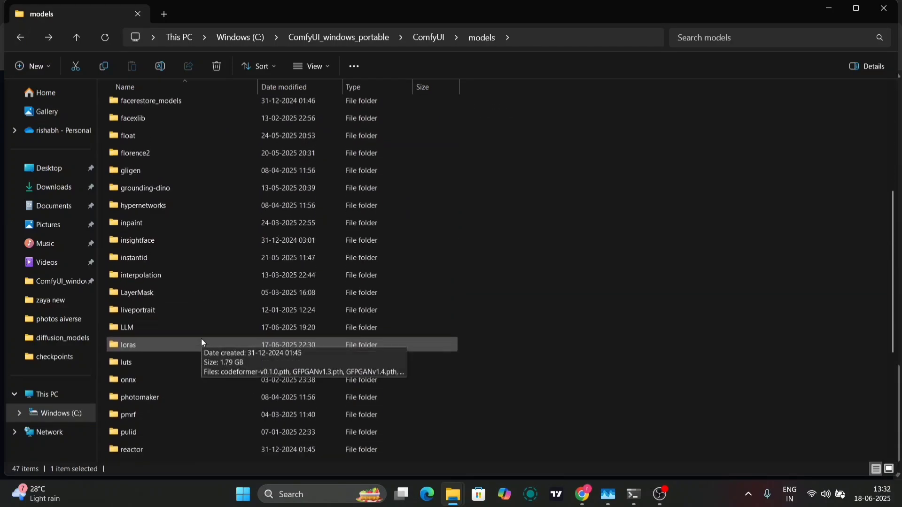
scroll(201, 341, down, 2)
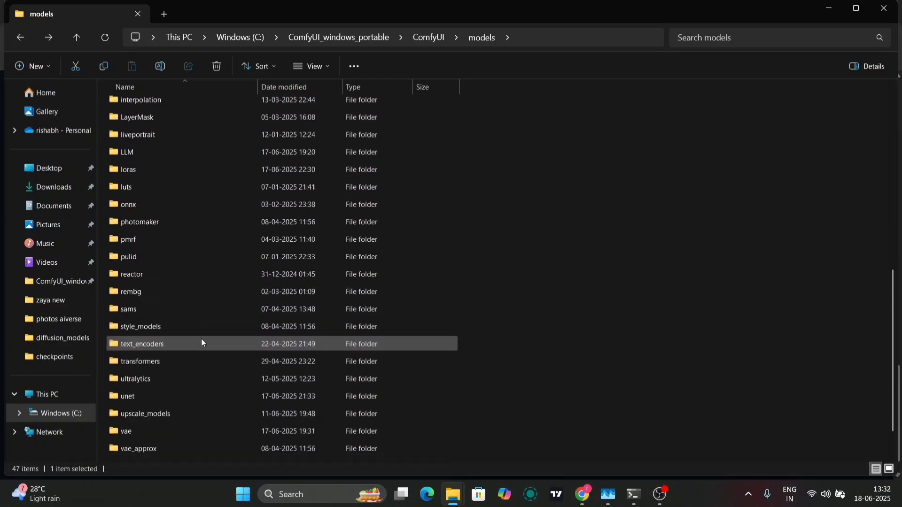
double_click(159, 385)
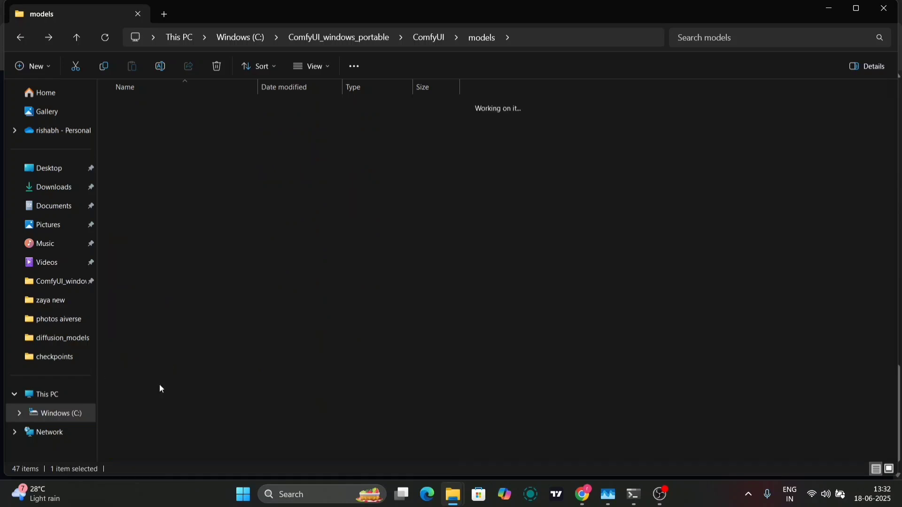
click(167, 160)
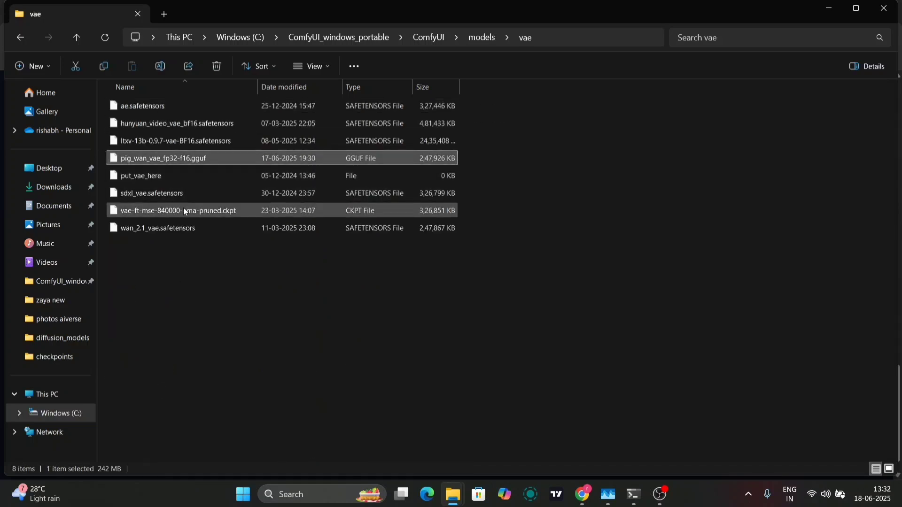
click(367, 307)
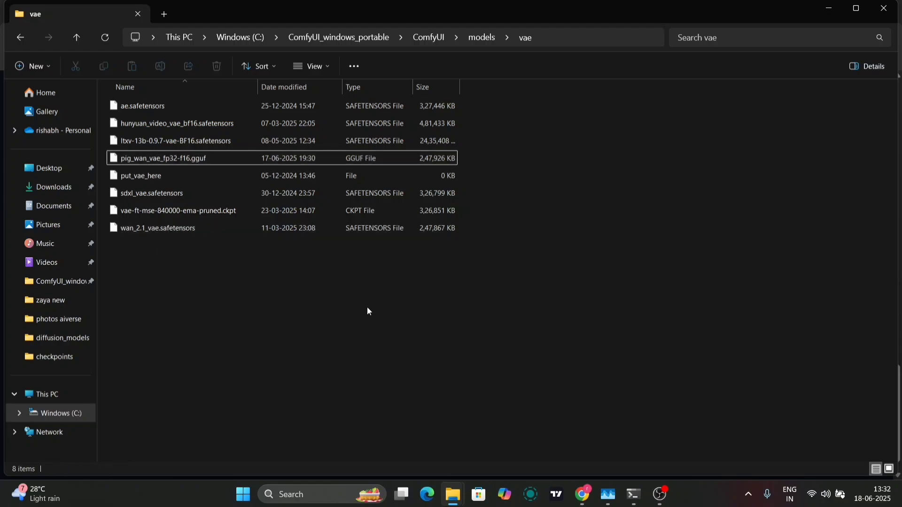
click(835, 8)
Browse the Hugging Face file list from its start to the cosmos-predict2-2b-t2i GGUF quantizations
scroll(357, 217, up, 10)
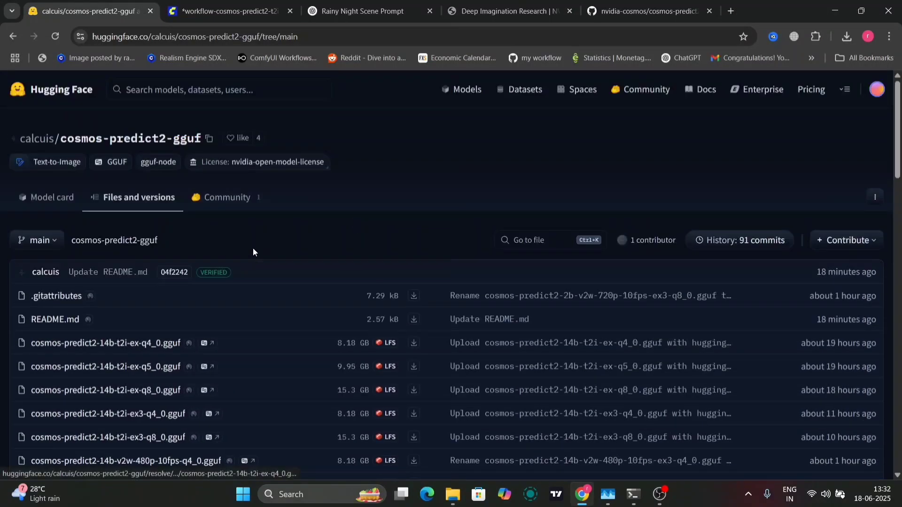
scroll(160, 340, down, 4)
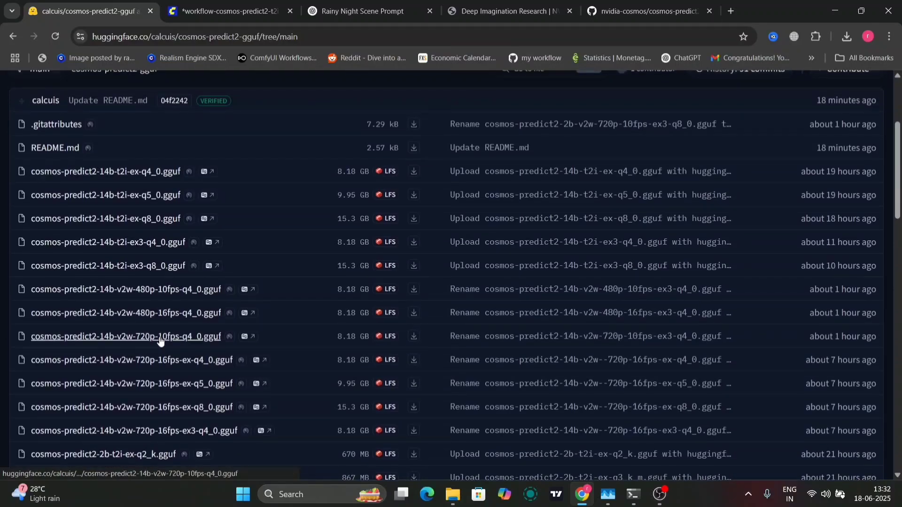
scroll(161, 339, down, 8)
scroll(160, 339, up, 1)
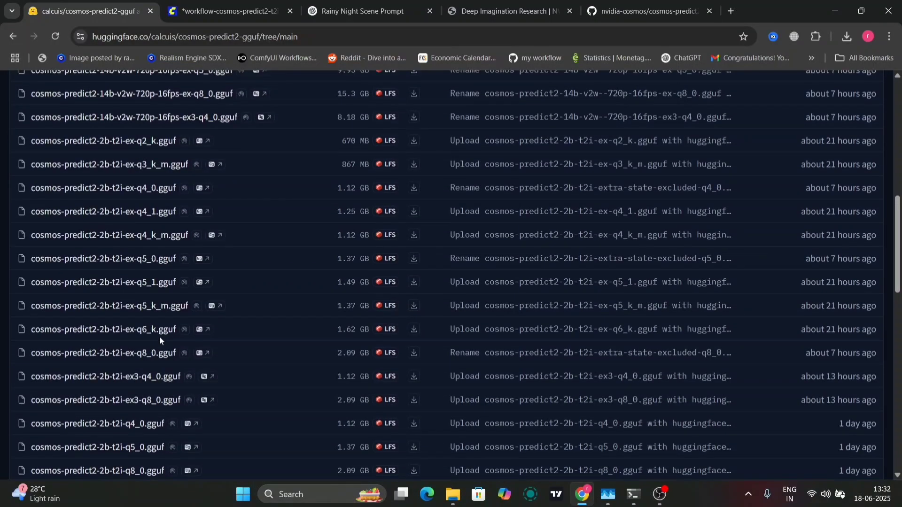
Inspect the GGUF loader nodes in the ComfyUI workflow and find the selected cosmos-predict2-2b-t2i-ex-q6_k.gguf model in the Hugging Face file list
click(238, 3)
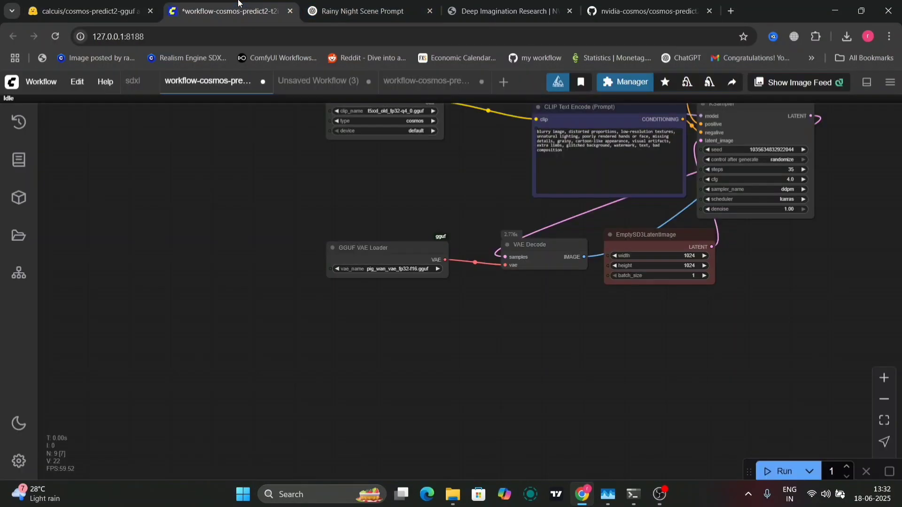
drag(382, 201, 248, 381)
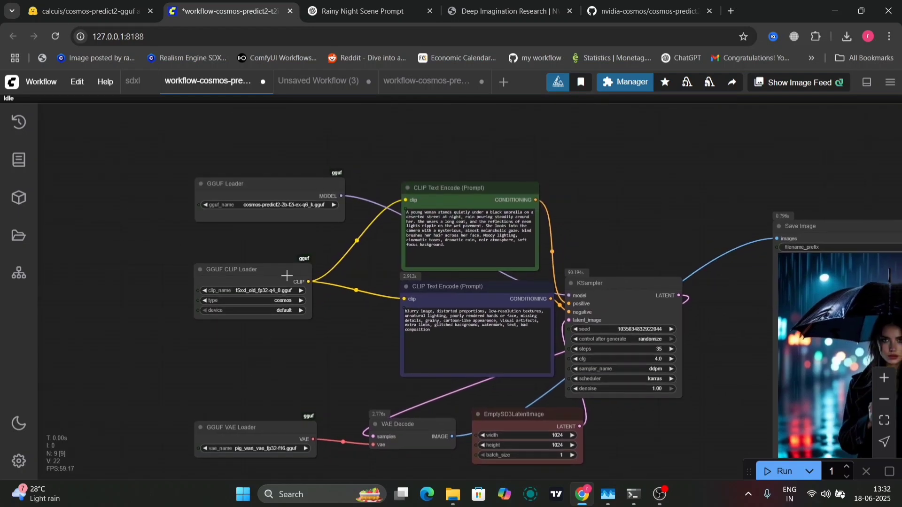
scroll(288, 273, up, 5)
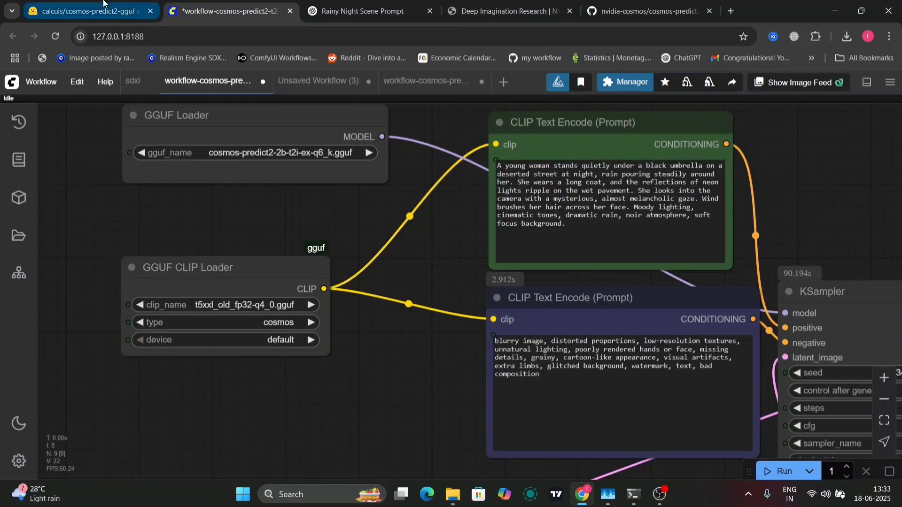
click(87, 10)
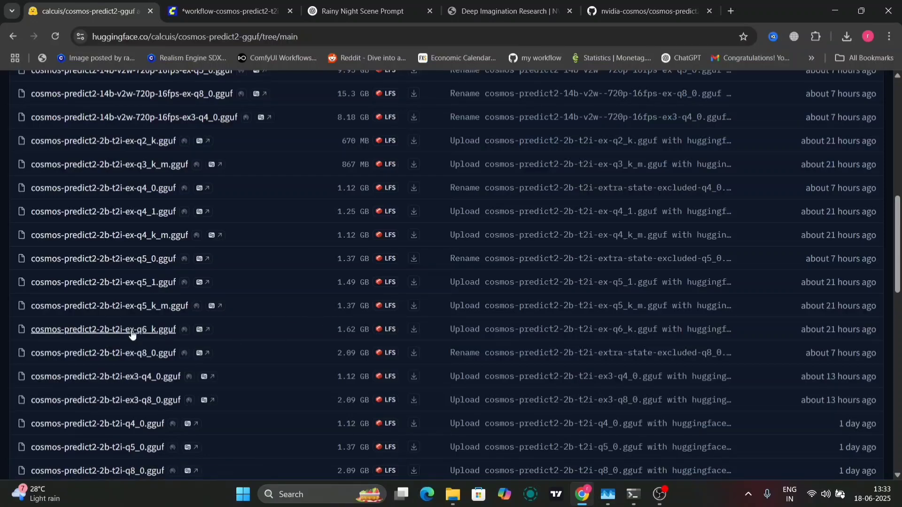
scroll(132, 334, down, 3)
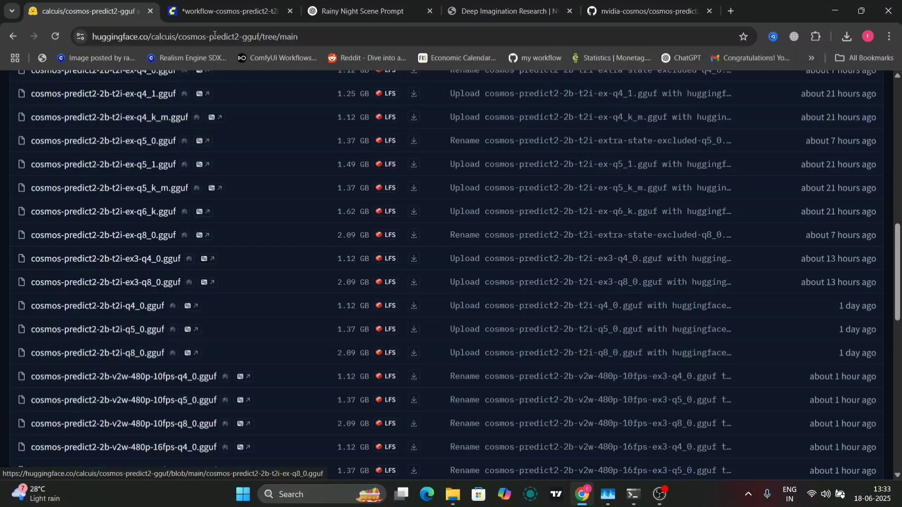
In the ComfyUI workflow, view the GGUF Loader's available models and examine the generated umbrella image in the Save Image node
click(249, 10)
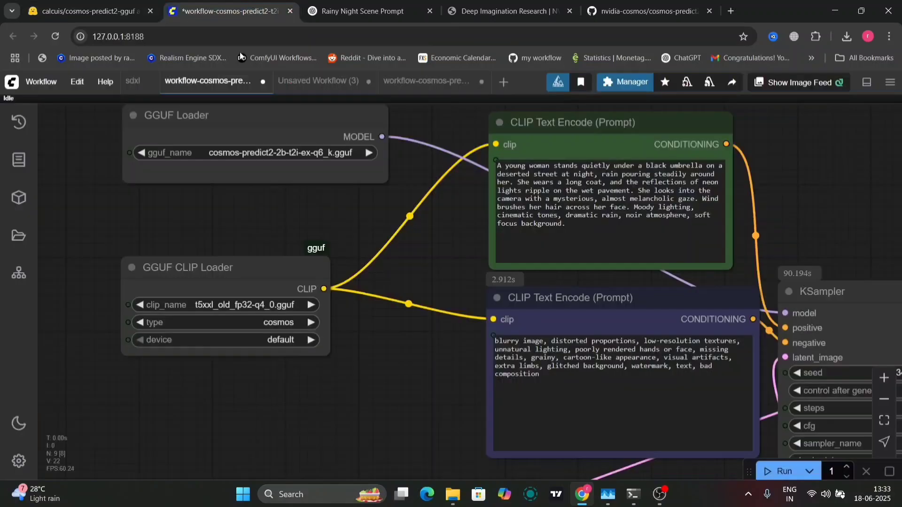
click(290, 153)
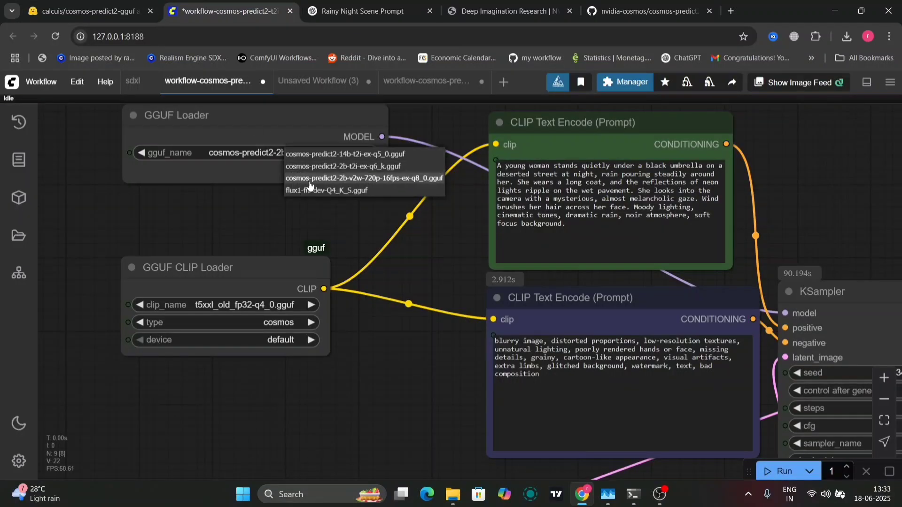
scroll(311, 221, down, 6)
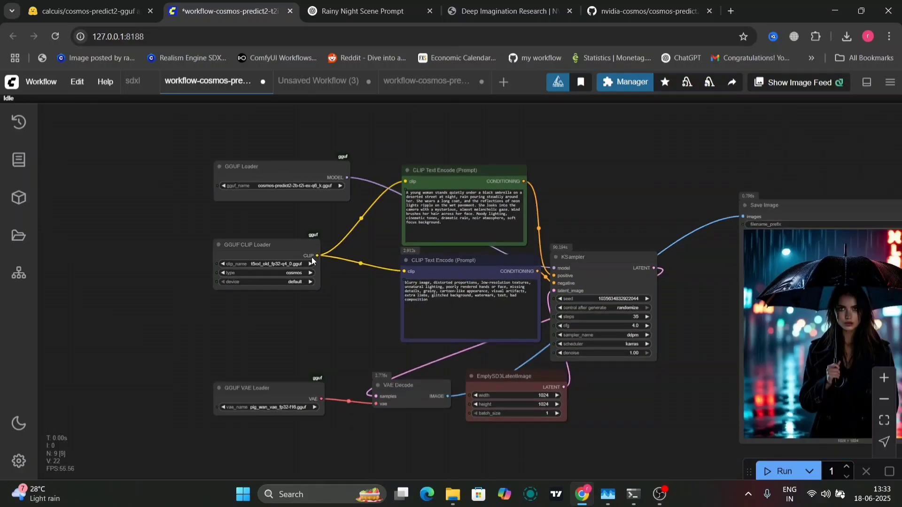
drag(324, 337, 35, 262)
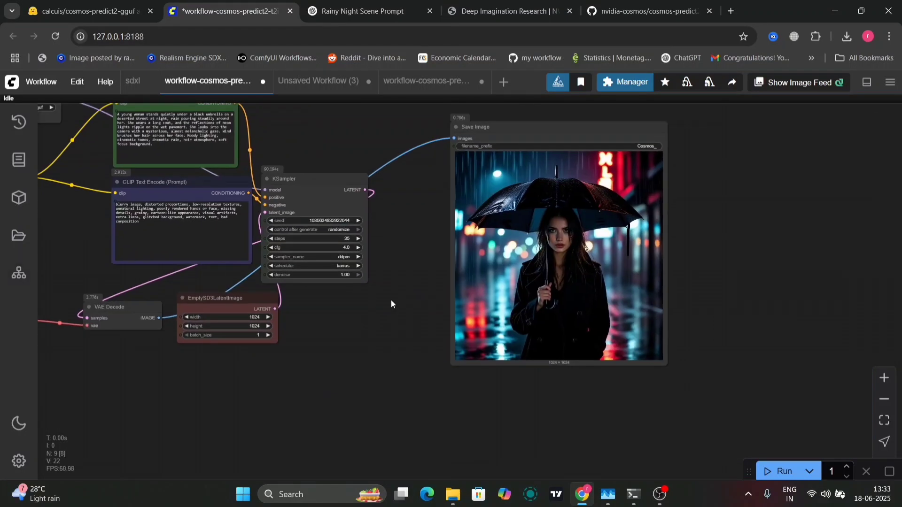
drag(401, 315, 330, 340)
scroll(604, 273, up, 8)
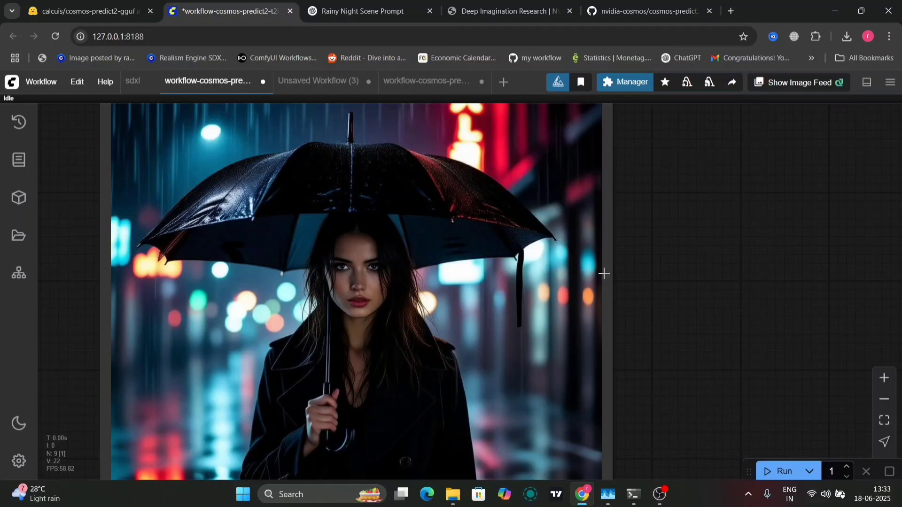
scroll(605, 273, down, 6)
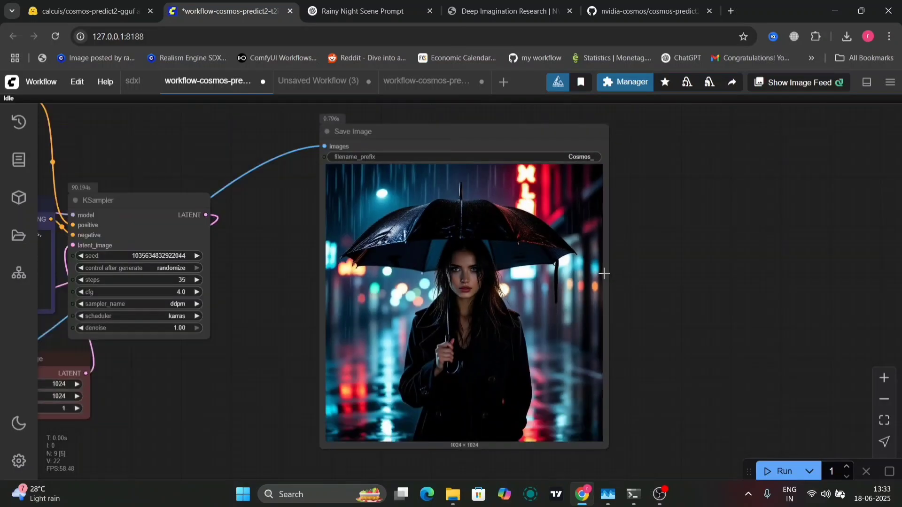
Set the KSampler's sampler to euler and save the generated image from the Save Image node
click(170, 310)
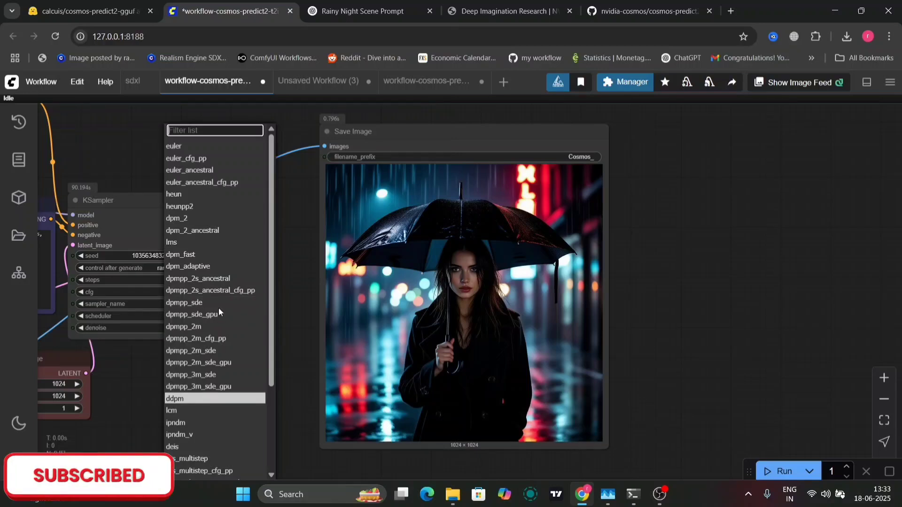
click(218, 146)
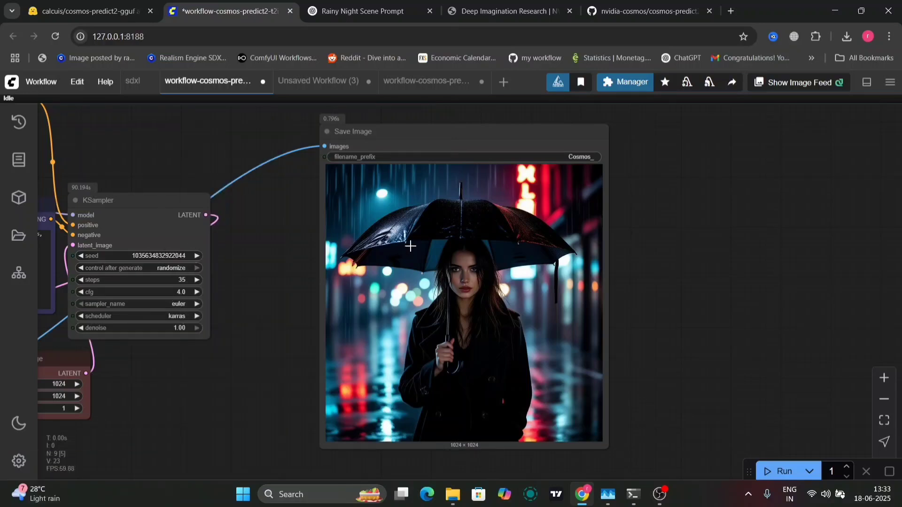
right_click(413, 289)
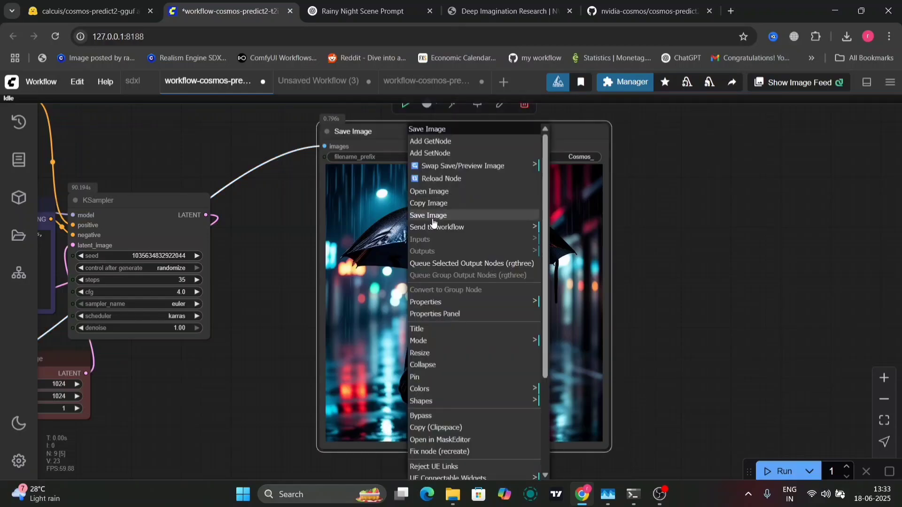
click(447, 214)
Widen the green positive-prompt CLIP Text Encode node and return to the Save Image node, leaving it deselected
drag(280, 371, 441, 356)
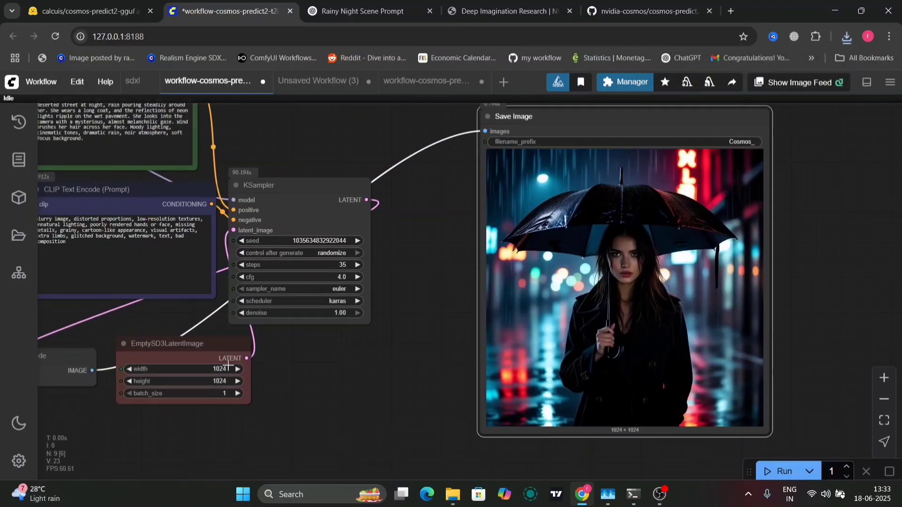
drag(232, 162, 407, 261)
scroll(404, 235, up, 2)
scroll(402, 225, up, 4)
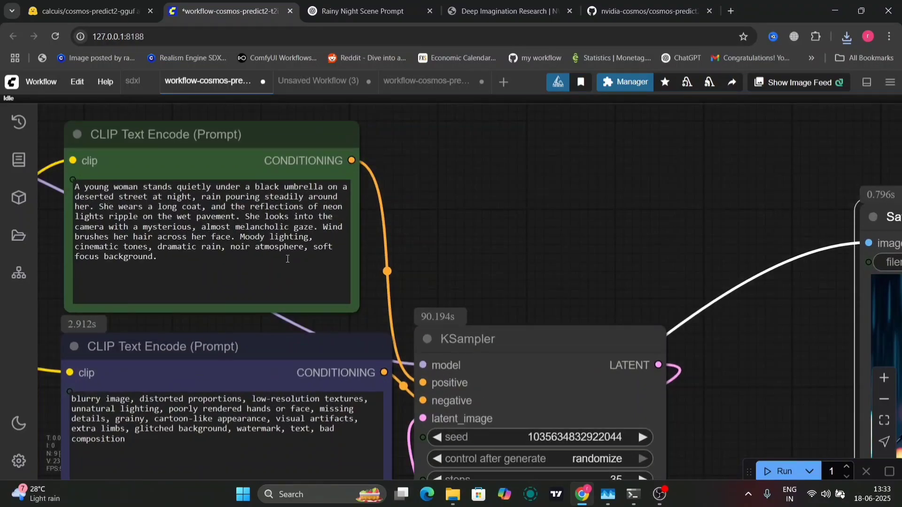
drag(356, 310, 413, 309)
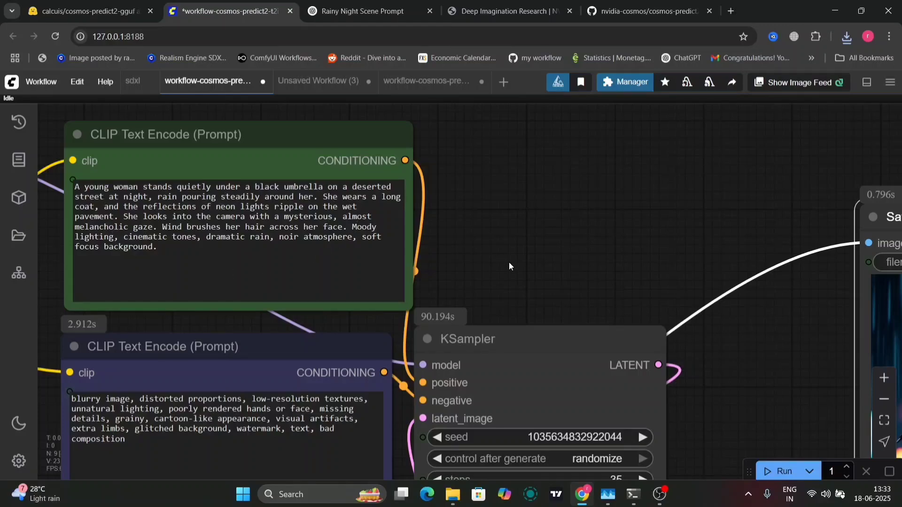
scroll(508, 261, down, 3)
drag(822, 117, 490, 115)
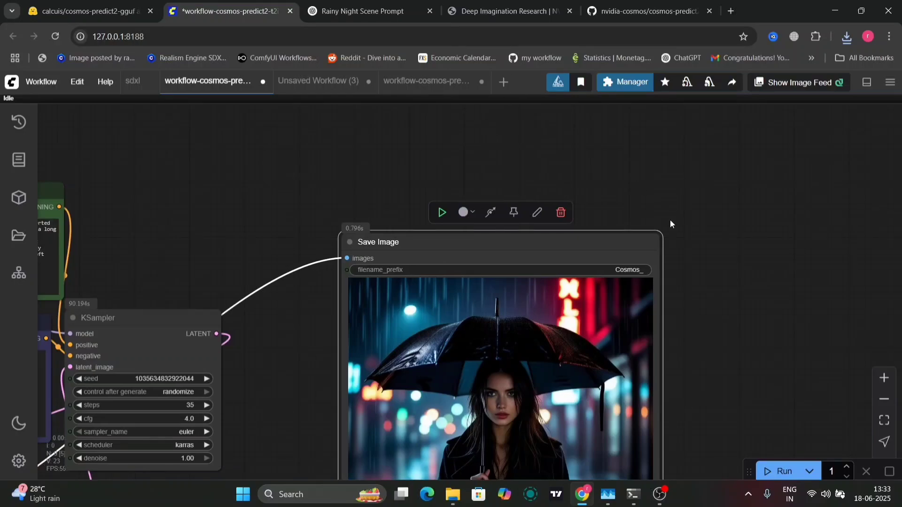
click(713, 260)
Switch to the ComfyUI console and check the execution times of past prompts and the current sampling progress
key(alt+Tab)
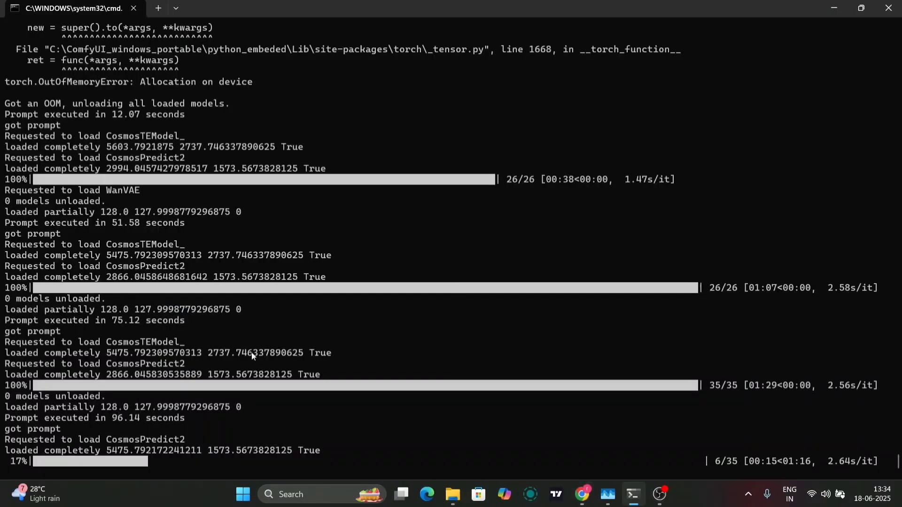
scroll(252, 351, up, 1)
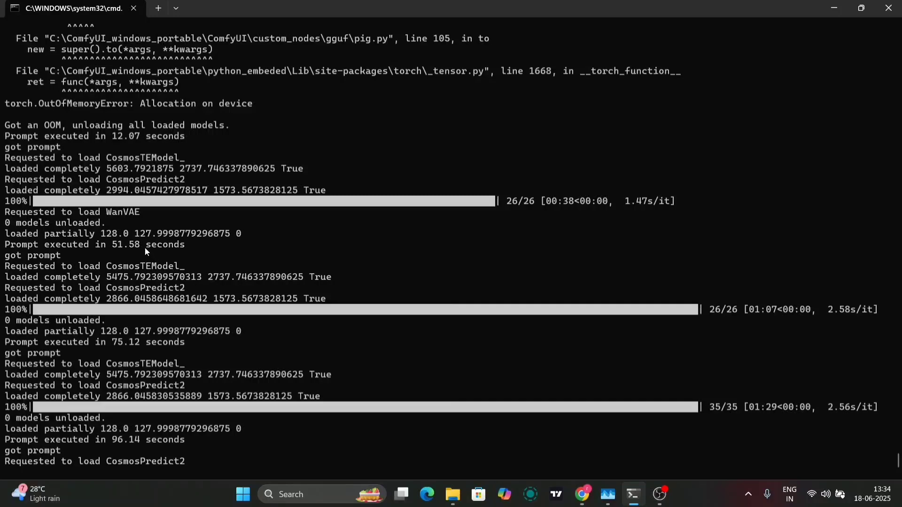
drag(140, 343, 107, 344)
drag(140, 441, 113, 442)
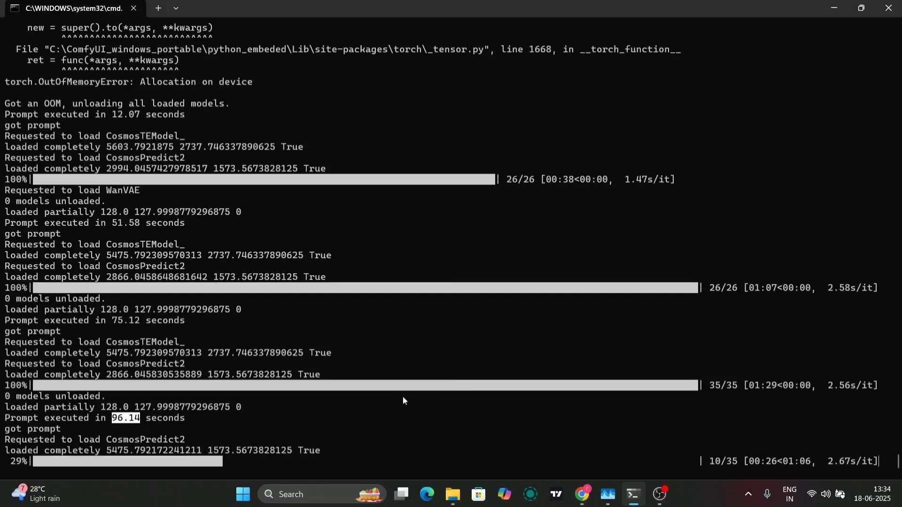
click(388, 428)
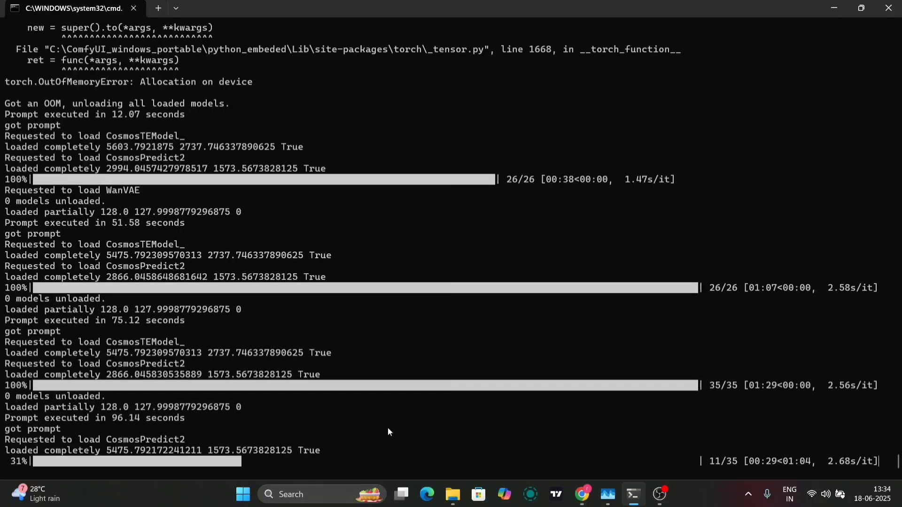
scroll(233, 337, up, 5)
scroll(232, 337, down, 5)
drag(108, 268, 189, 274)
key(ctrl+c)
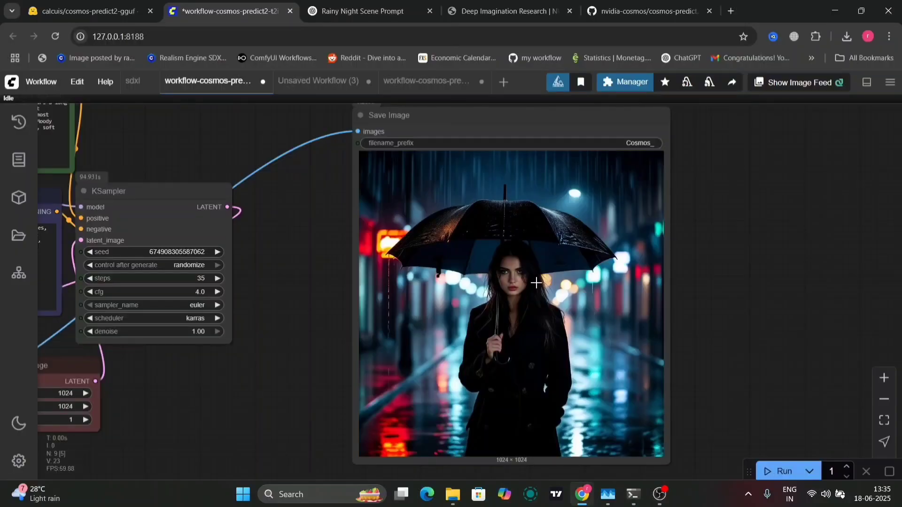
Examine the image generated with the euler sampler and karras scheduler, and check its execution time in the console
scroll(692, 293, up, 8)
scroll(692, 293, down, 5)
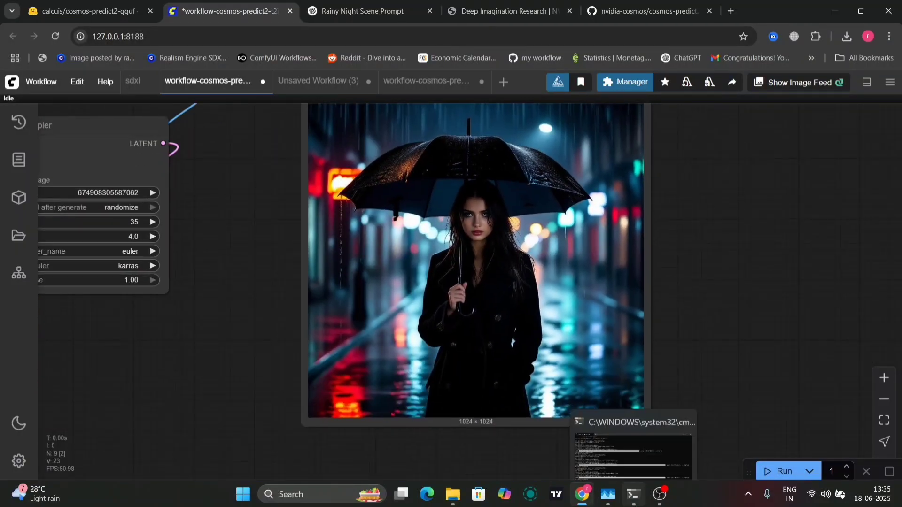
click(634, 494)
drag(147, 452, 97, 452)
click(291, 389)
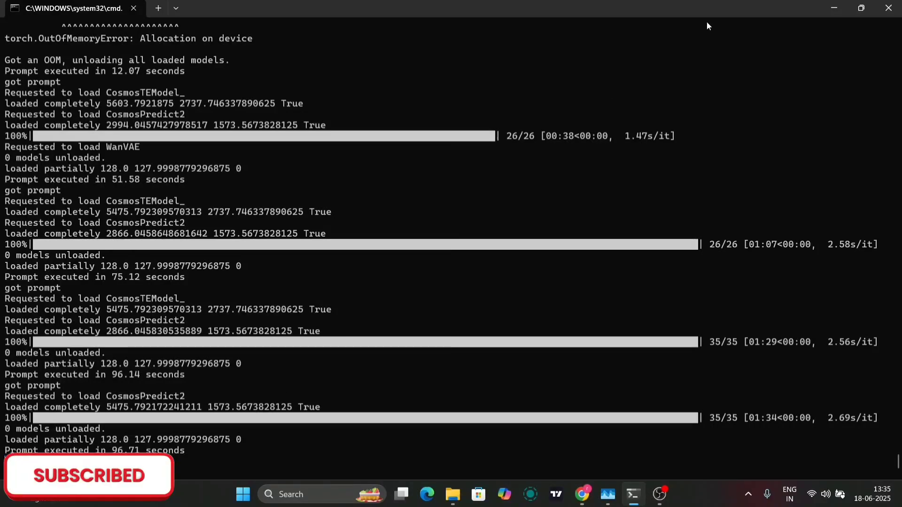
click(838, 4)
Set the KSampler's scheduler to beta and run the workflow
drag(207, 320, 588, 297)
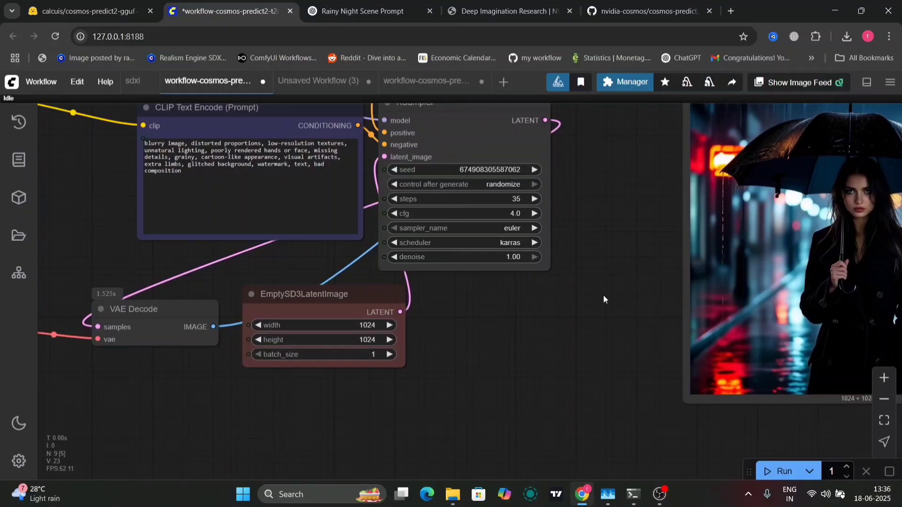
drag(566, 253, 571, 346)
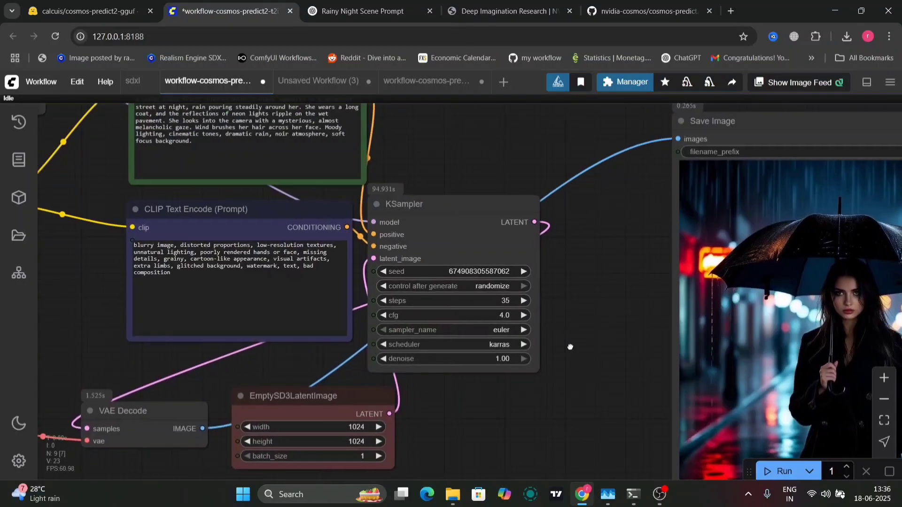
scroll(571, 349, up, 2)
scroll(570, 349, down, 6)
scroll(571, 349, up, 5)
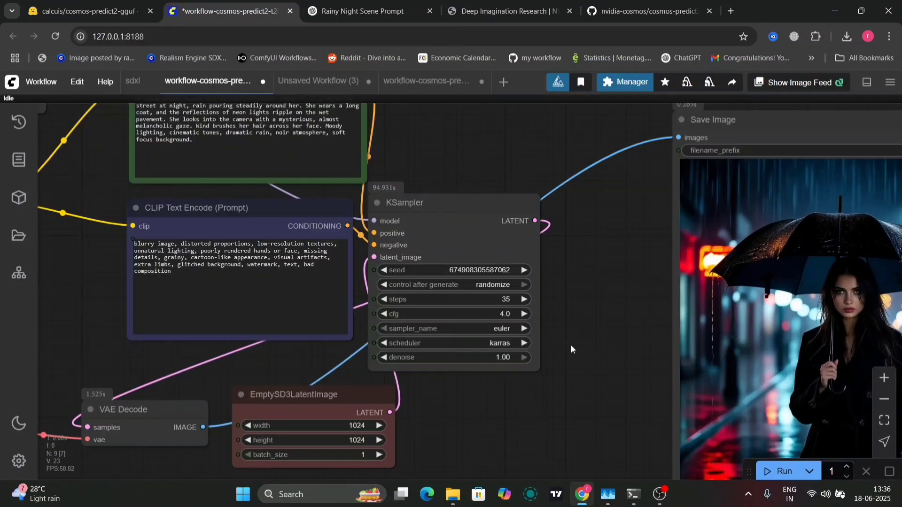
click(506, 343)
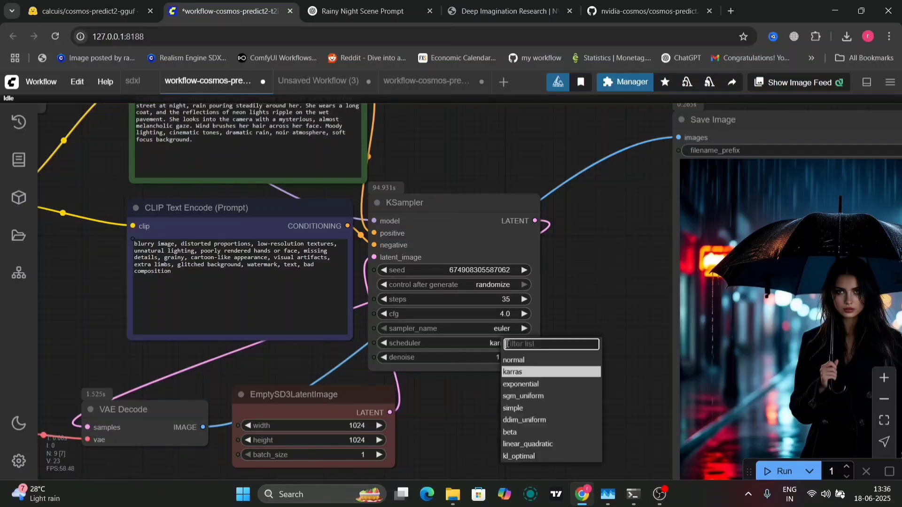
click(537, 433)
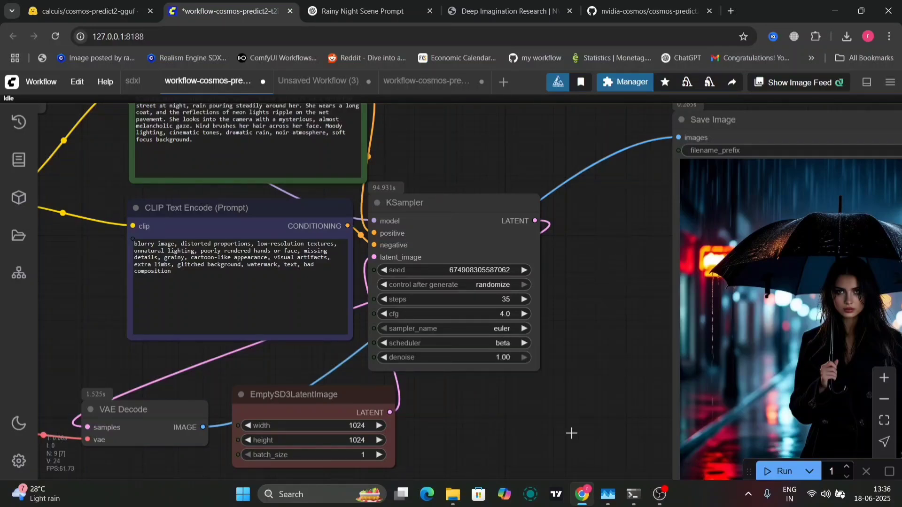
click(769, 472)
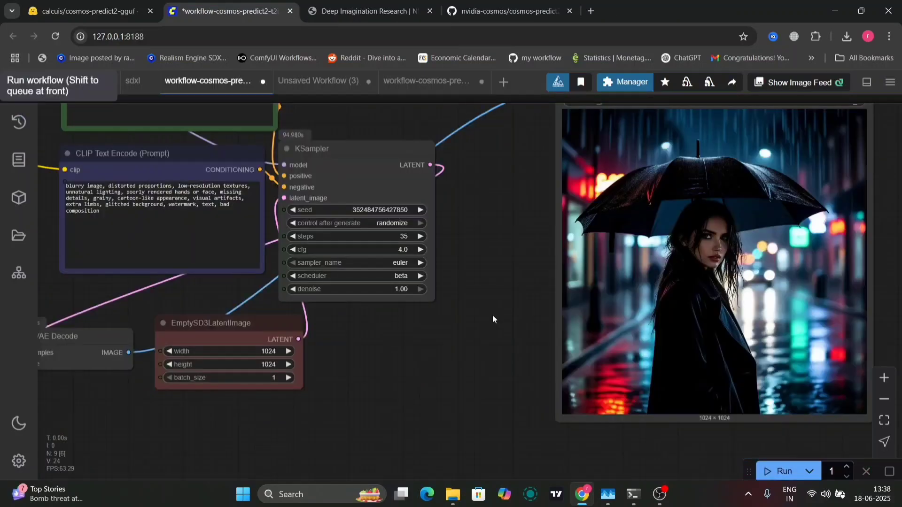
View the image generated with the beta scheduler and check that run's execution time in the console
drag(530, 286, 483, 321)
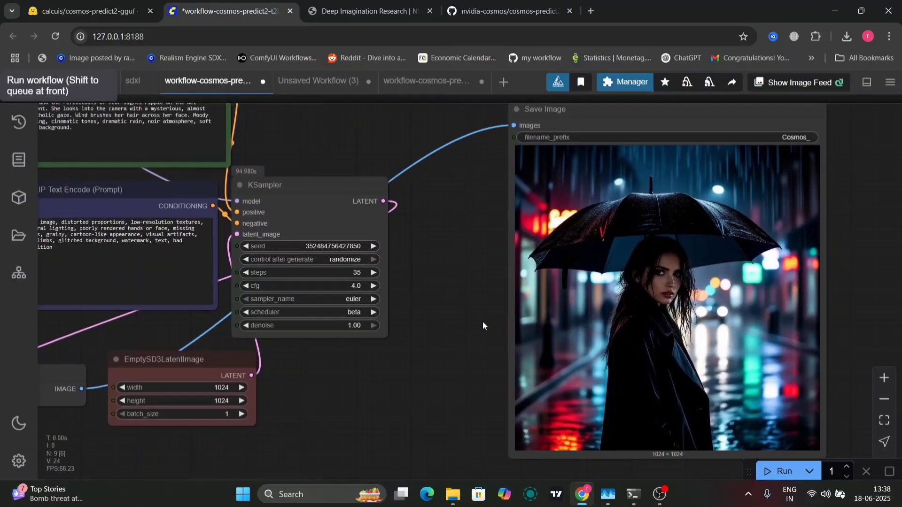
click(633, 495)
drag(152, 451, 161, 435)
right_click(161, 434)
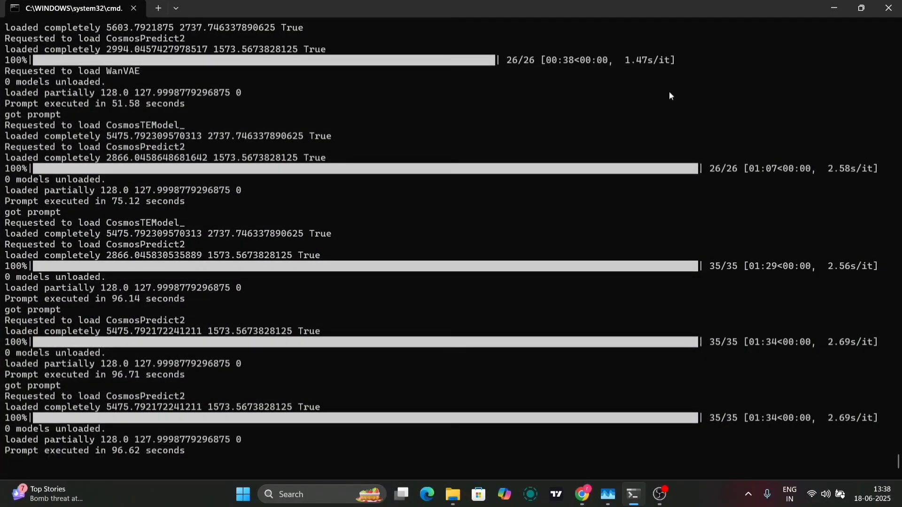
click(835, 8)
Set the EmptySD3LatentImage width and height to 1920 and run the workflow
drag(166, 336, 483, 342)
click(539, 387)
key(BackSpace)
text(19)
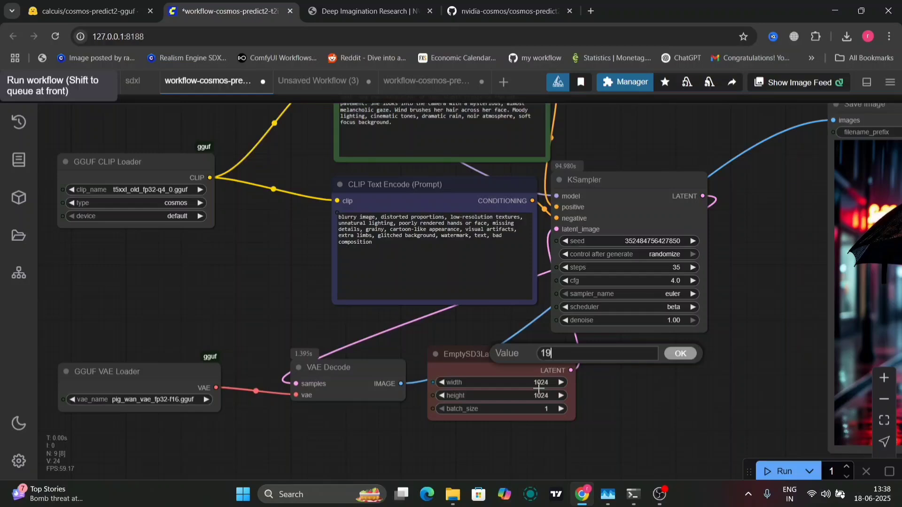
text(20)
key(Return)
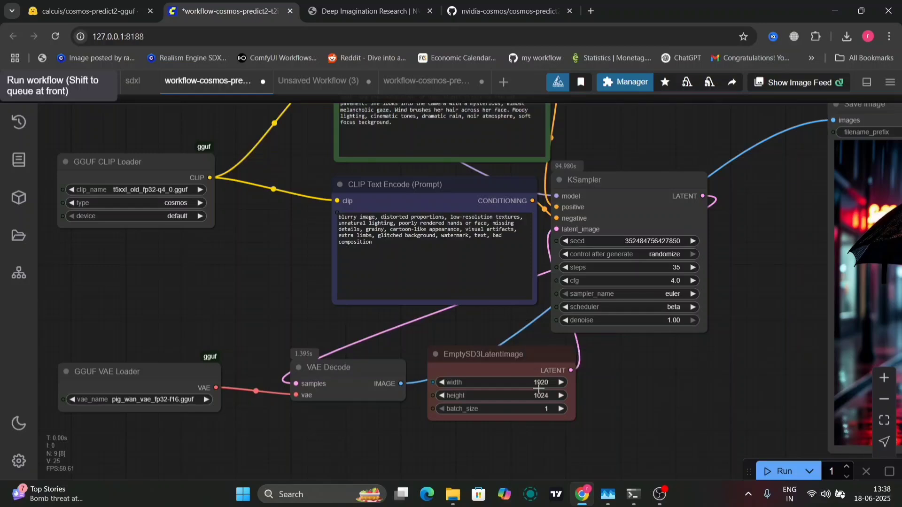
click(539, 395)
key(BackSpace)
text(1080)
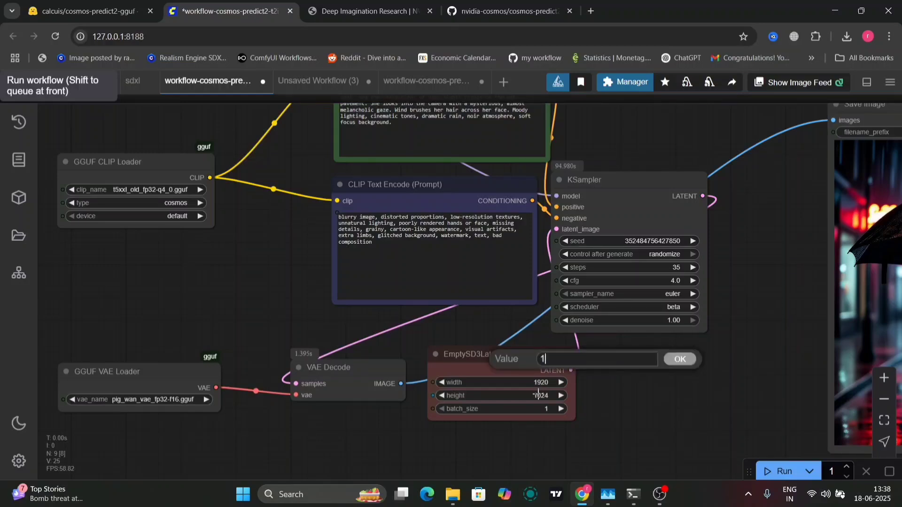
key(Return)
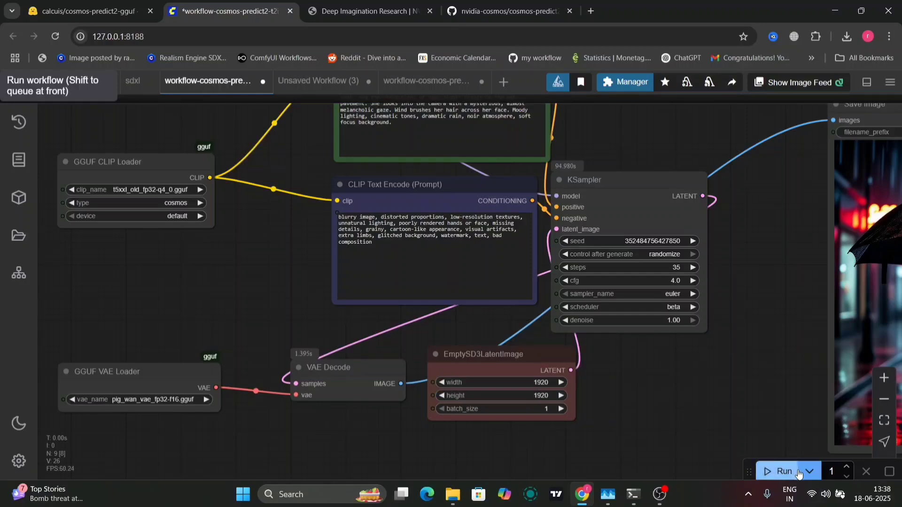
click(780, 471)
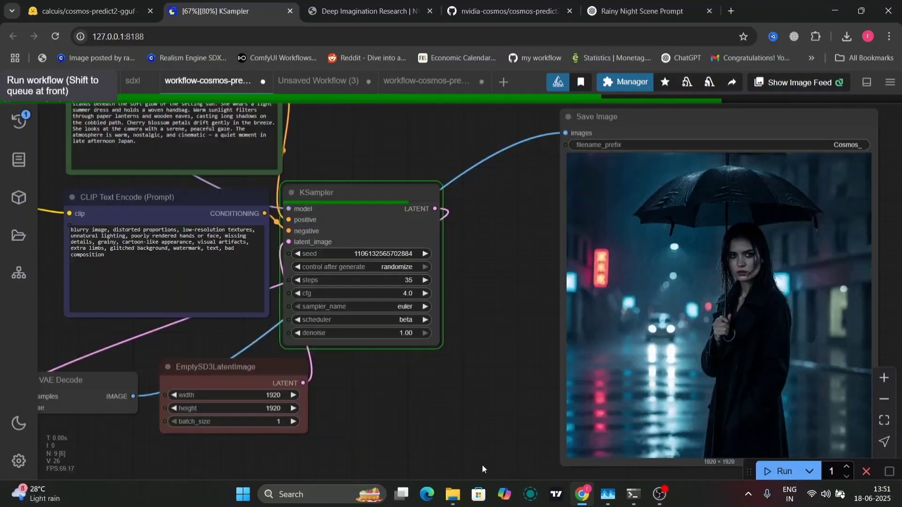
Examine the 1920 × 1920 image in the Save Image node up close
drag(505, 354, 311, 293)
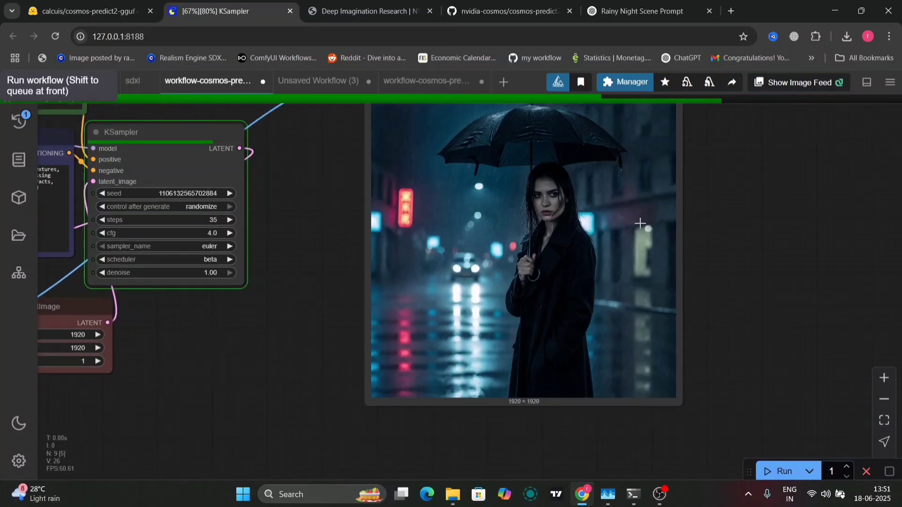
scroll(705, 225, up, 5)
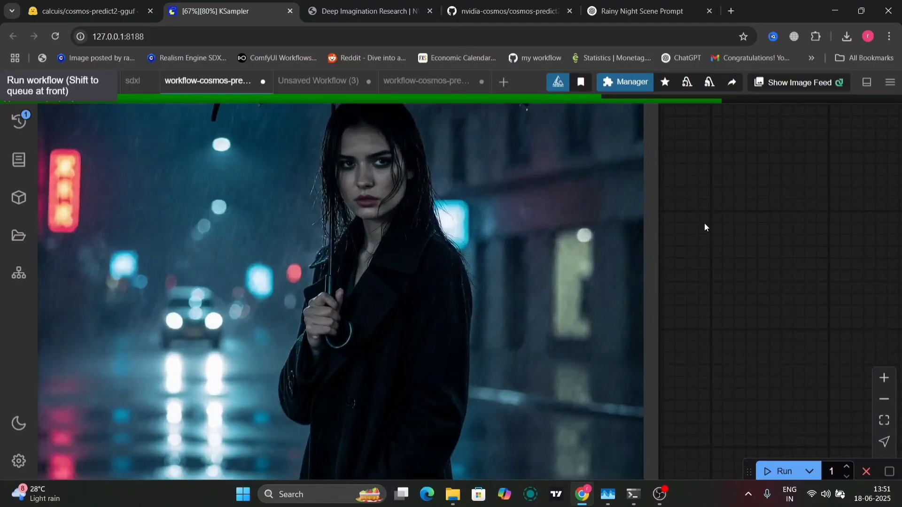
Save the generated 1920 × 1920 image of the woman with the umbrella as a file
right_click(514, 281)
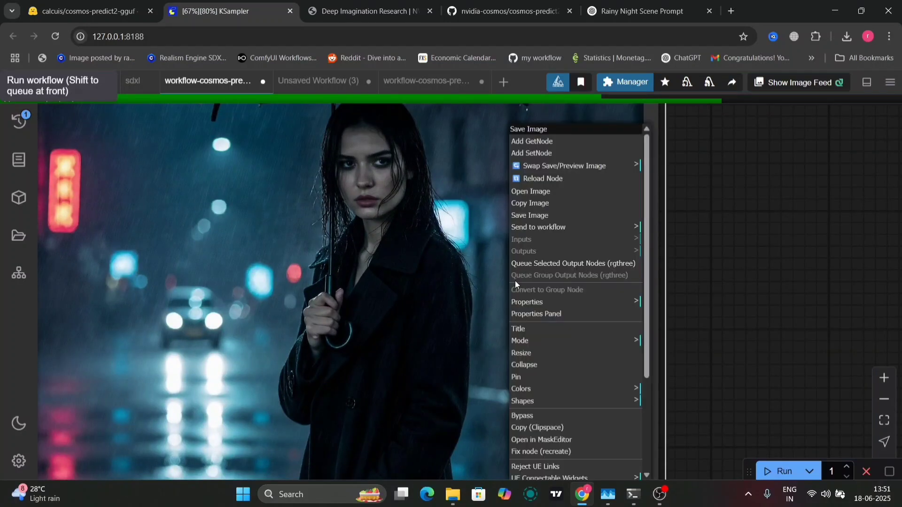
click(569, 215)
scroll(734, 237, up, 1)
scroll(776, 230, down, 10)
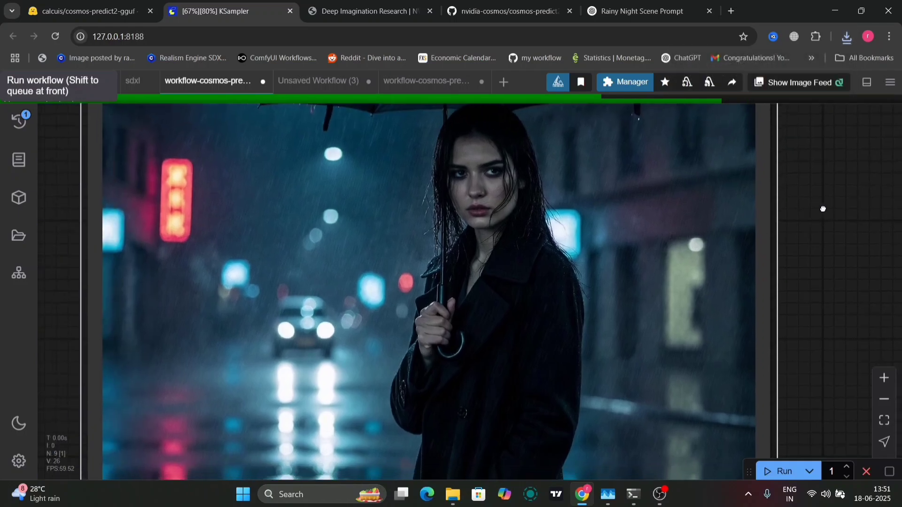
Examine the rainy-street image's face, hair, coat, background lights and wet-road reflections in the Save Image node
scroll(775, 230, up, 10)
scroll(832, 265, down, 8)
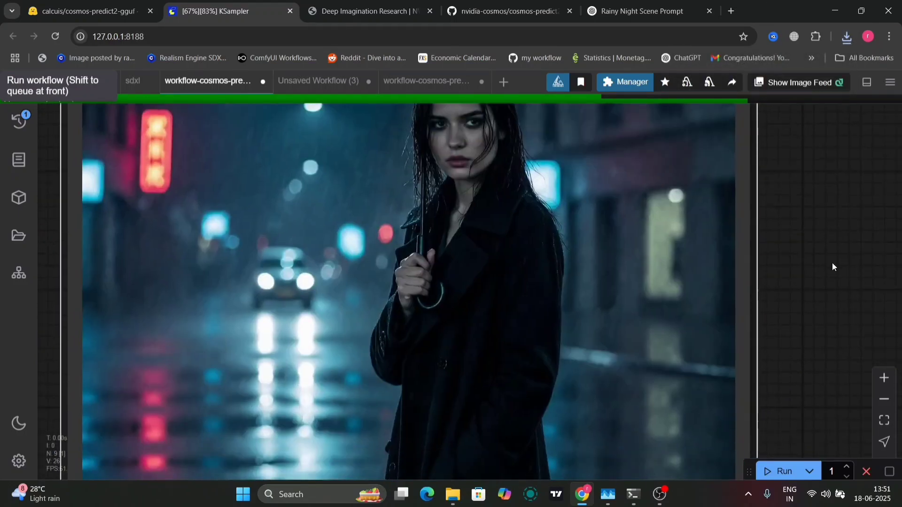
scroll(481, 242, up, 6)
drag(478, 277, 475, 403)
scroll(475, 403, down, 5)
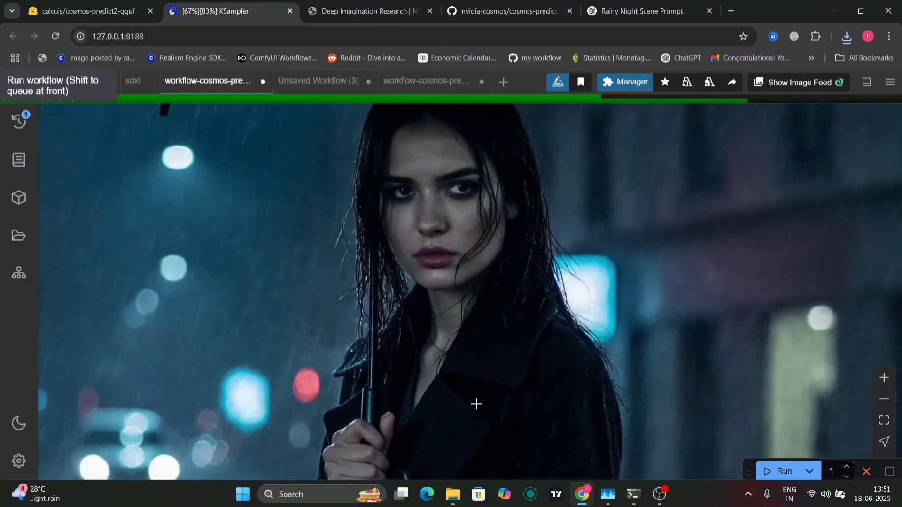
drag(540, 246, 588, 203)
scroll(683, 195, down, 4)
drag(683, 195, 449, 225)
scroll(495, 145, down, 5)
scroll(524, 211, down, 2)
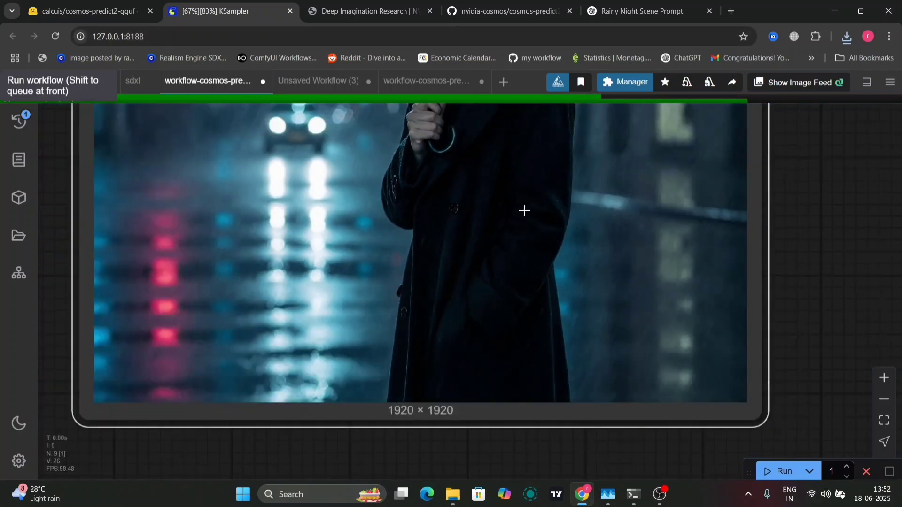
drag(867, 201, 843, 402)
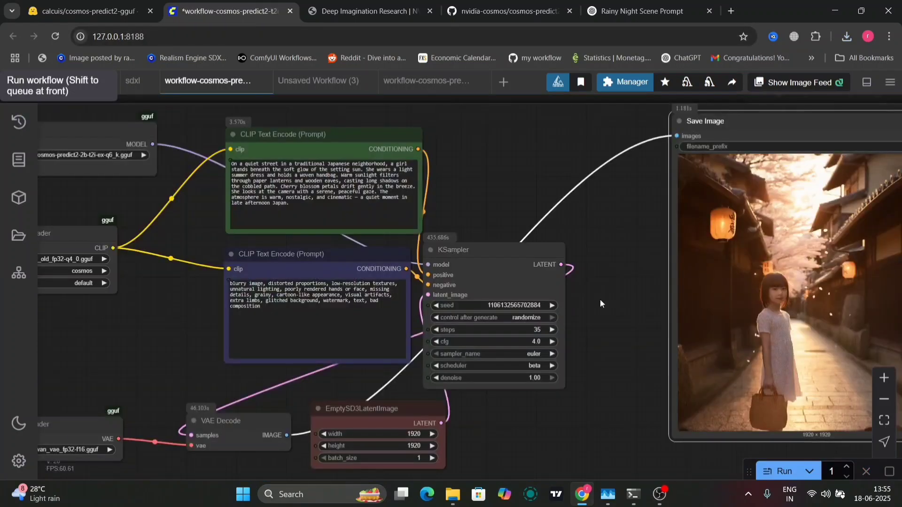
Review the Japanese neighborhood prompt and the KSampler settings used for the new 1920 × 1920 image
drag(651, 296, 678, 316)
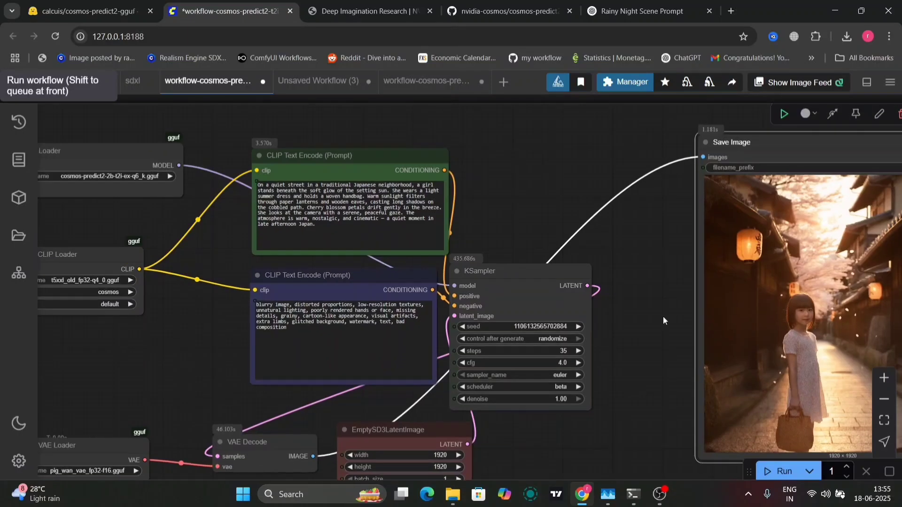
scroll(263, 191, up, 3)
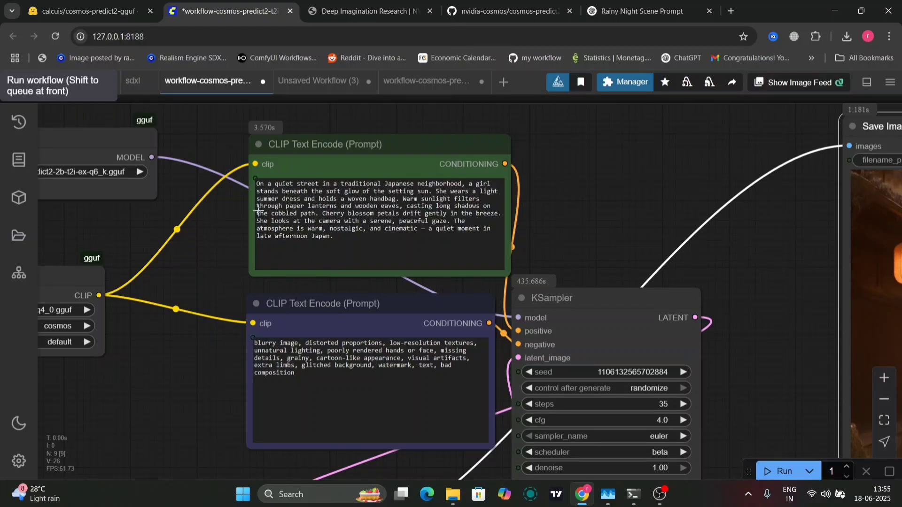
scroll(333, 222, up, 2)
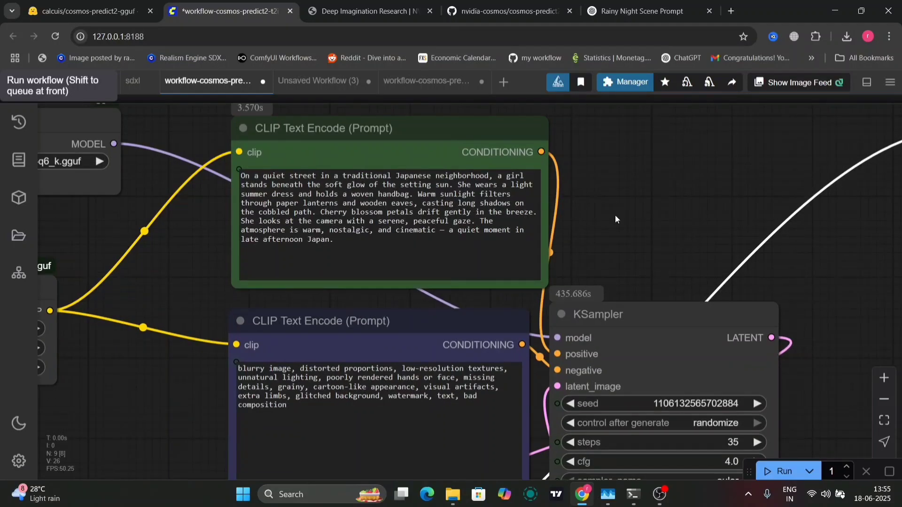
drag(615, 219, 216, 119)
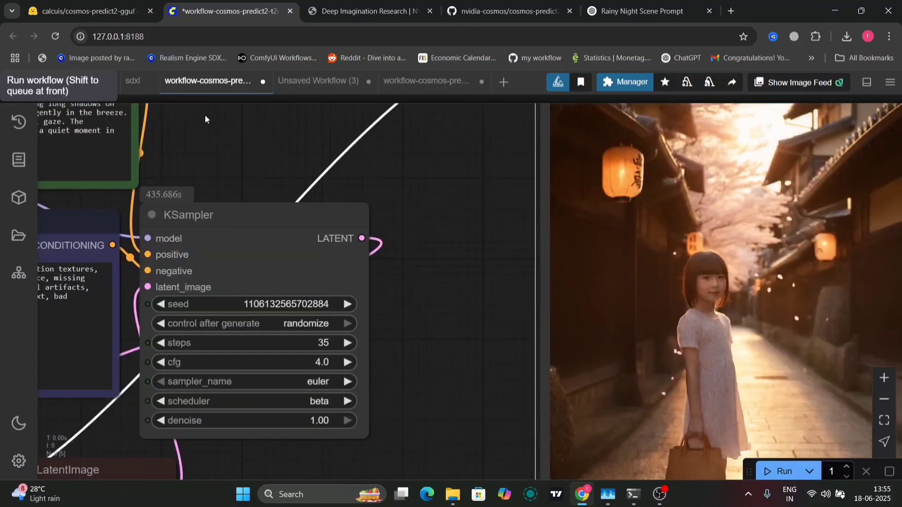
Examine the Japanese street image up close, from the girl and her handbag to the lanterns, rooftops and cherry blossoms
drag(438, 227, 173, 144)
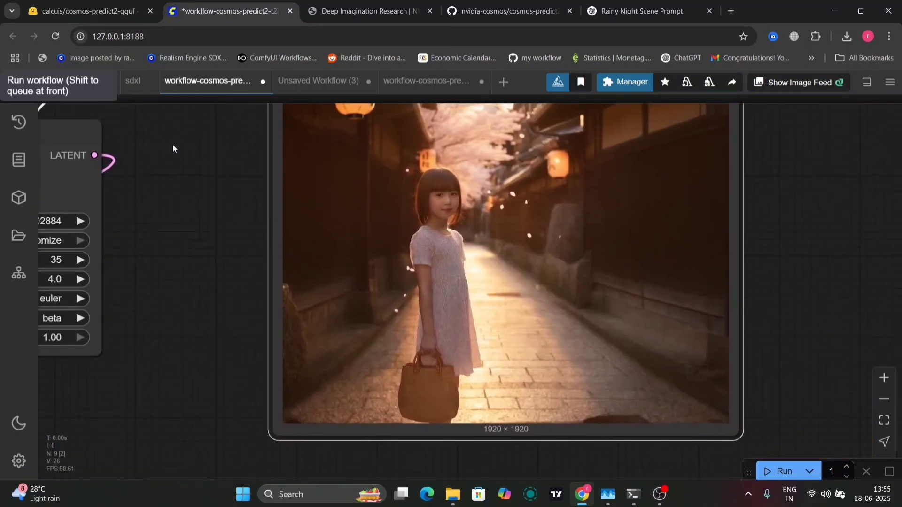
scroll(200, 208, up, 5)
drag(199, 208, 23, 337)
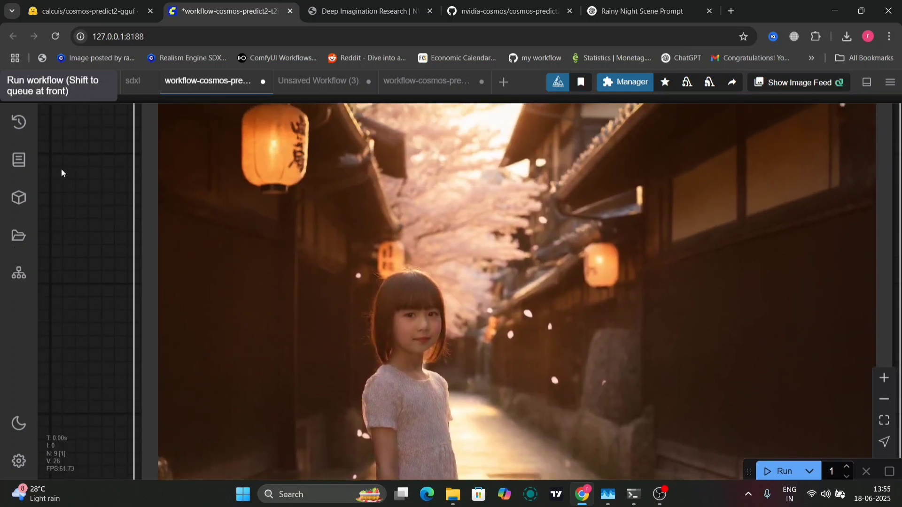
drag(89, 152, 96, 307)
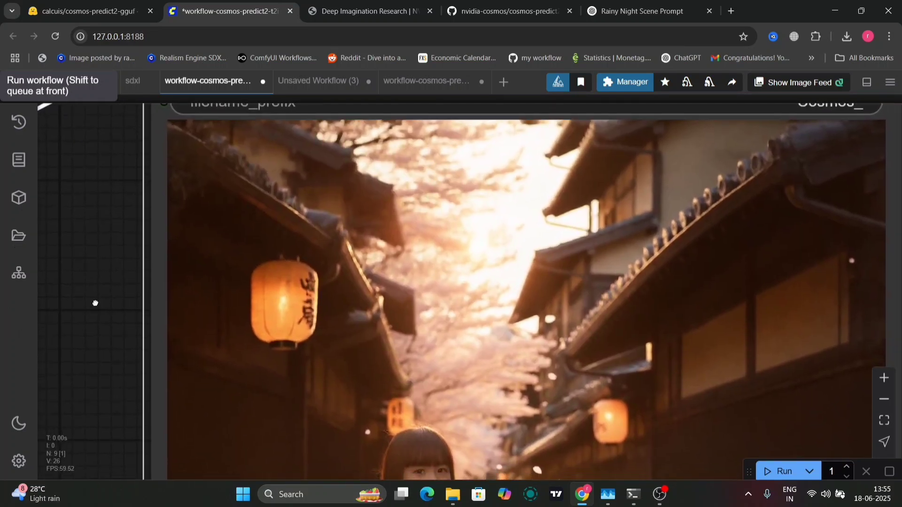
scroll(316, 206, down, 5)
scroll(316, 206, right, 2)
scroll(317, 205, down, 5)
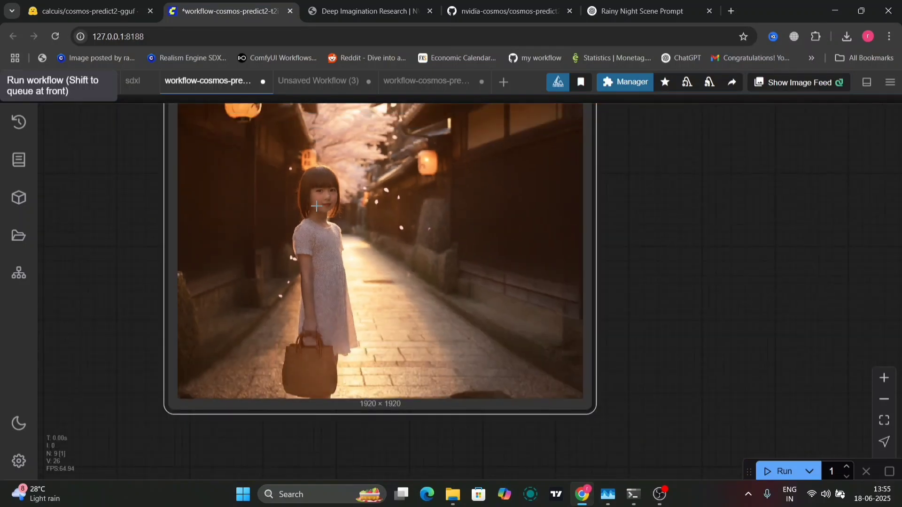
Save the generated 1920 × 1920 Japanese street image as a file
right_click(316, 206)
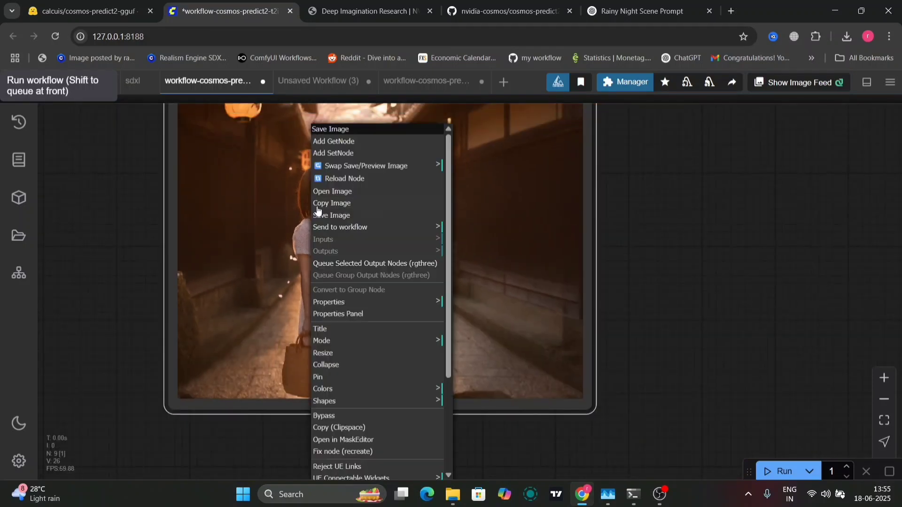
click(342, 215)
scroll(651, 270, up, 10)
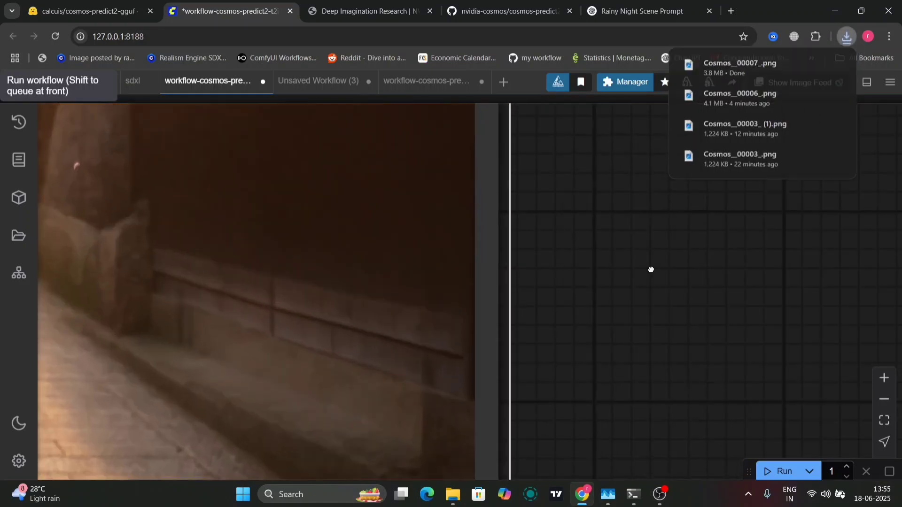
Set the KSampler's scheduler to sgm_uniform and run the workflow
scroll(332, 340, down, 5)
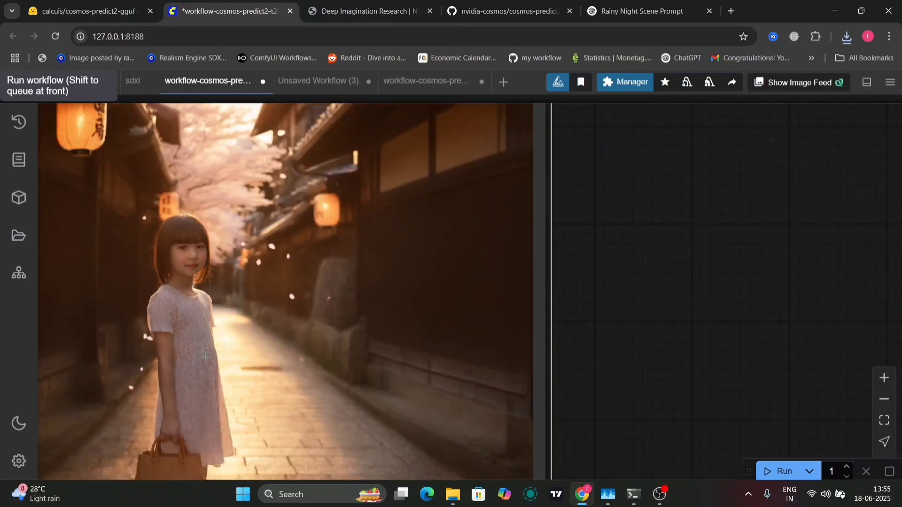
scroll(205, 358, down, 3)
drag(69, 330, 475, 302)
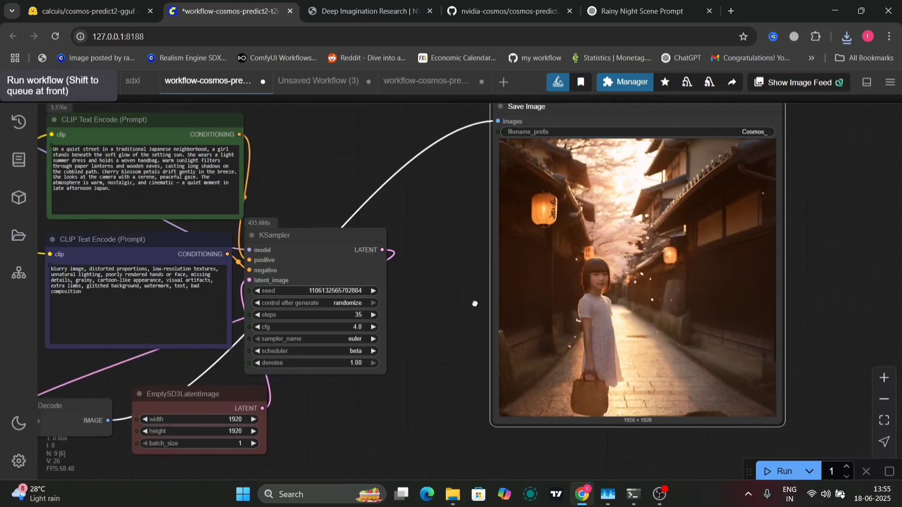
click(359, 350)
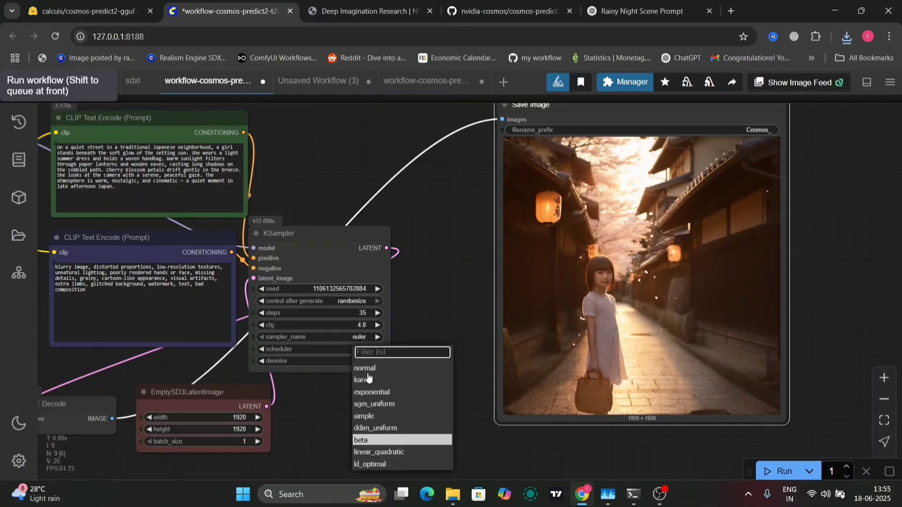
click(397, 404)
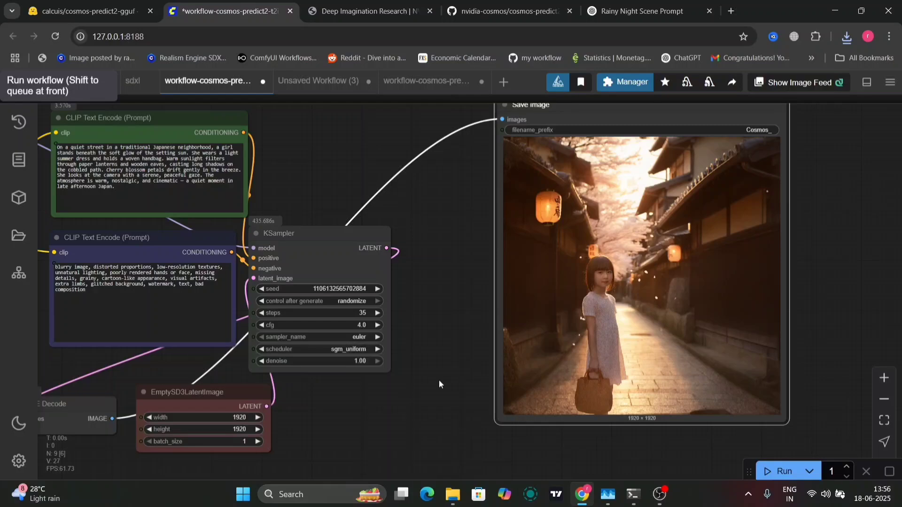
key(ctrl+Return)
Check the execution time of the finished beta-scheduler run in the console, then return to the image in ComfyUI
click(638, 499)
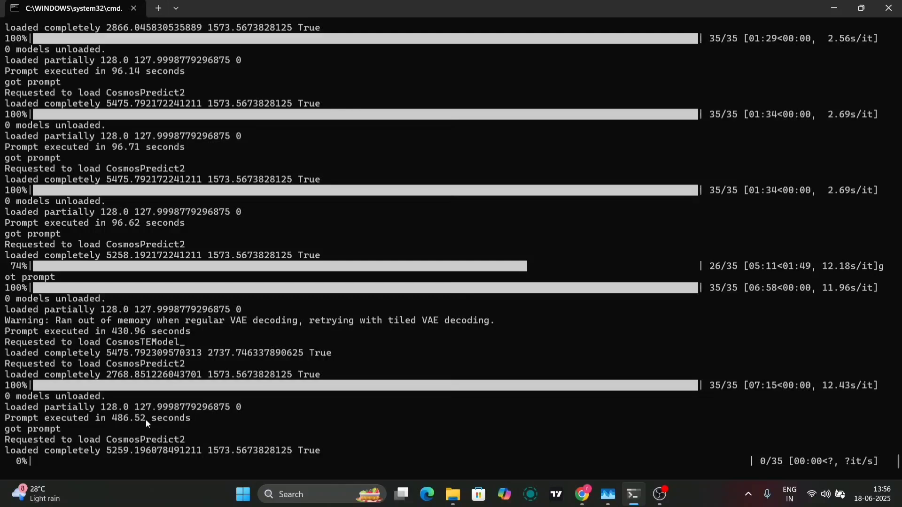
drag(146, 419, 109, 423)
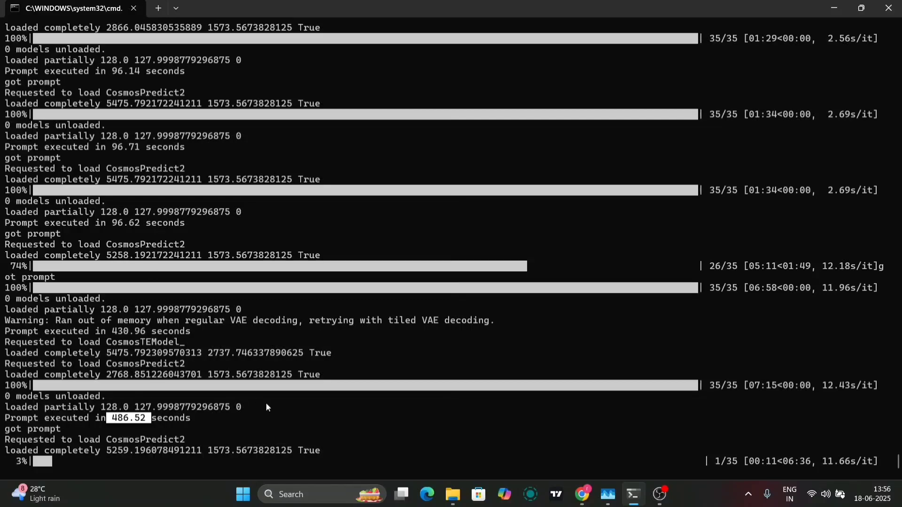
click(823, 11)
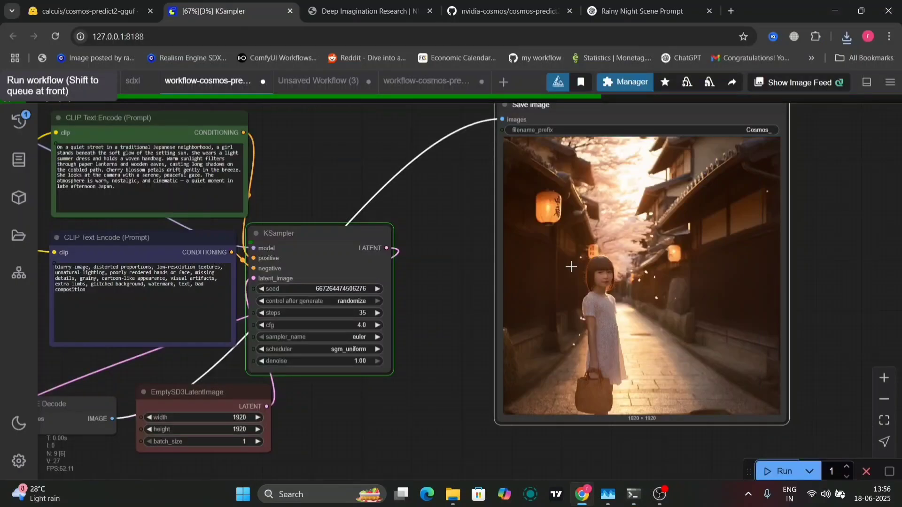
scroll(528, 338, up, 8)
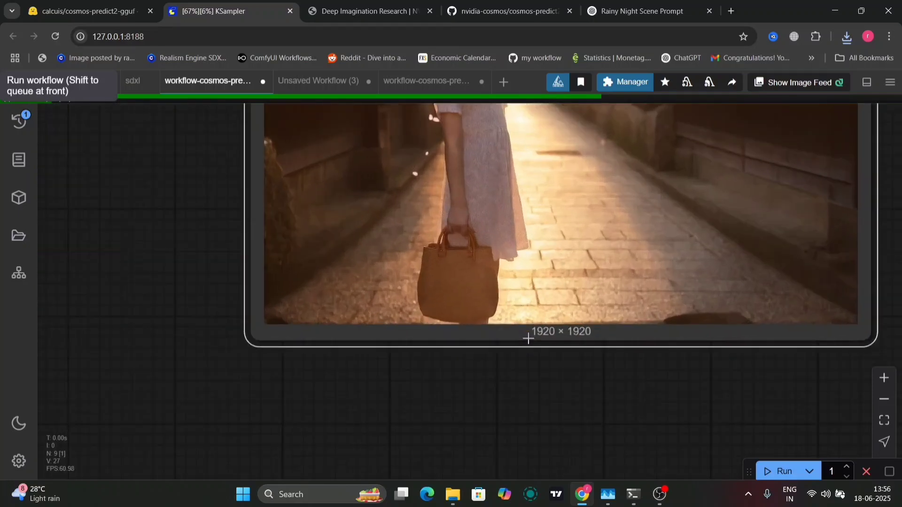
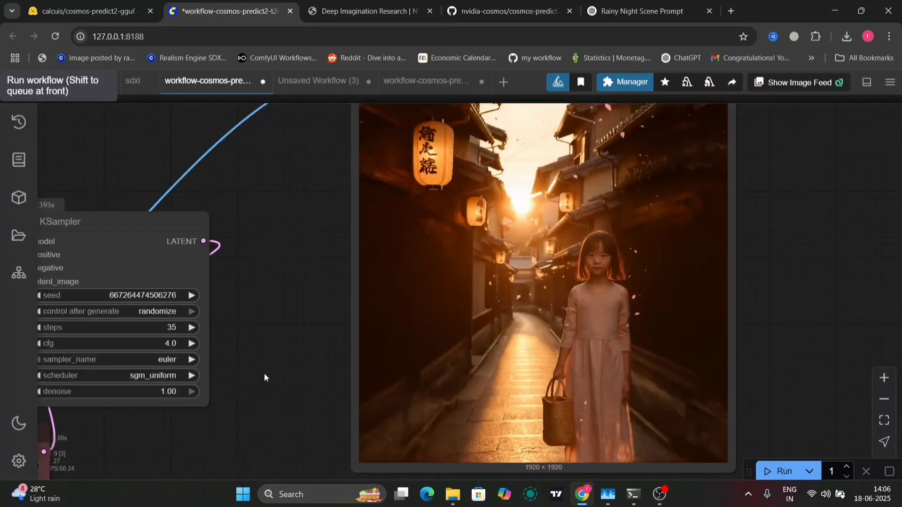
View the image generated with the sgm_uniform scheduler and check that run's execution time in the console
drag(264, 373, 372, 365)
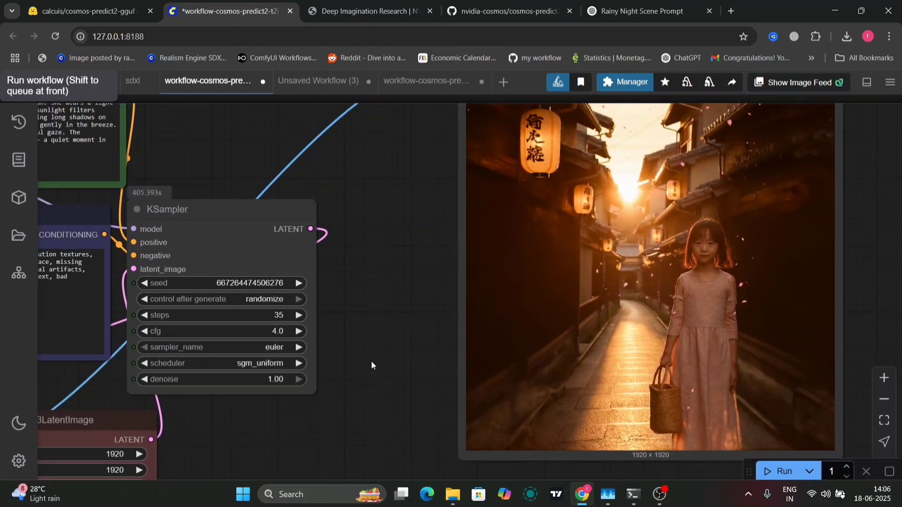
click(631, 499)
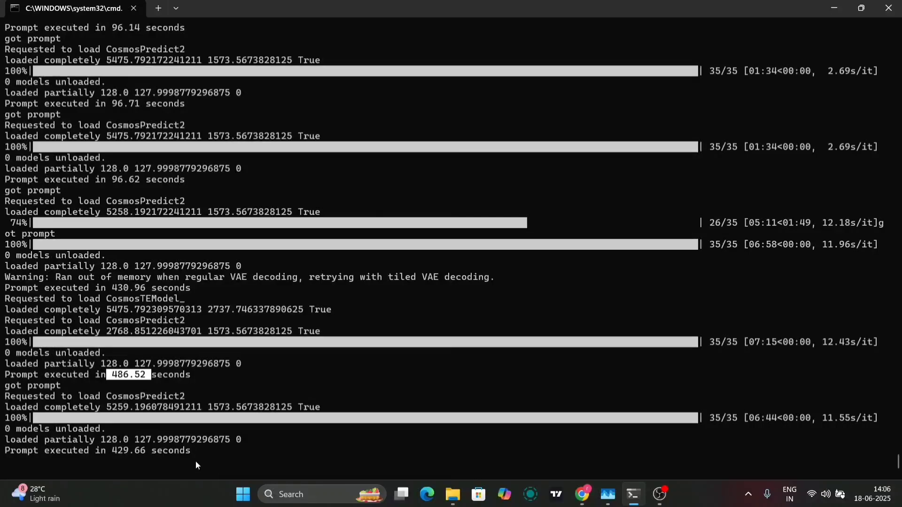
drag(142, 446, 109, 452)
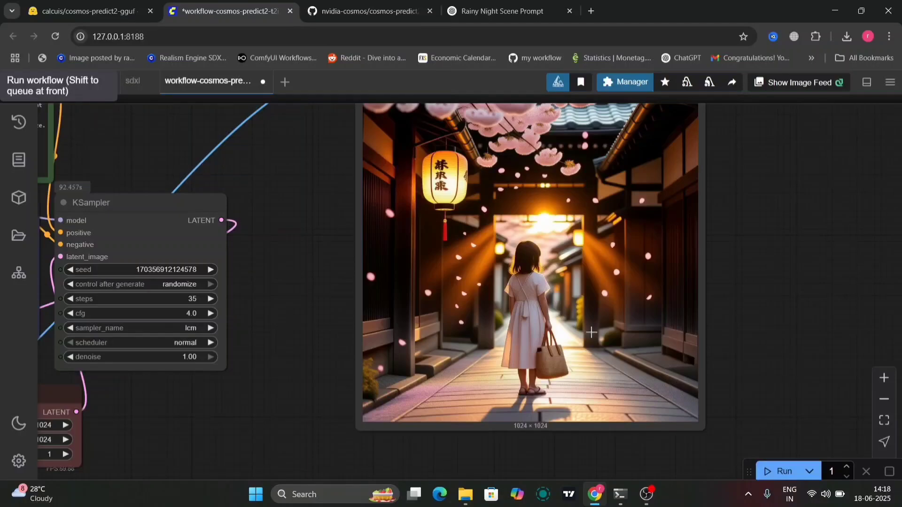
Inspect the 1024 × 1024 image generated with the lcm sampler and normal scheduler alongside its KSampler settings
scroll(287, 336, up, 5)
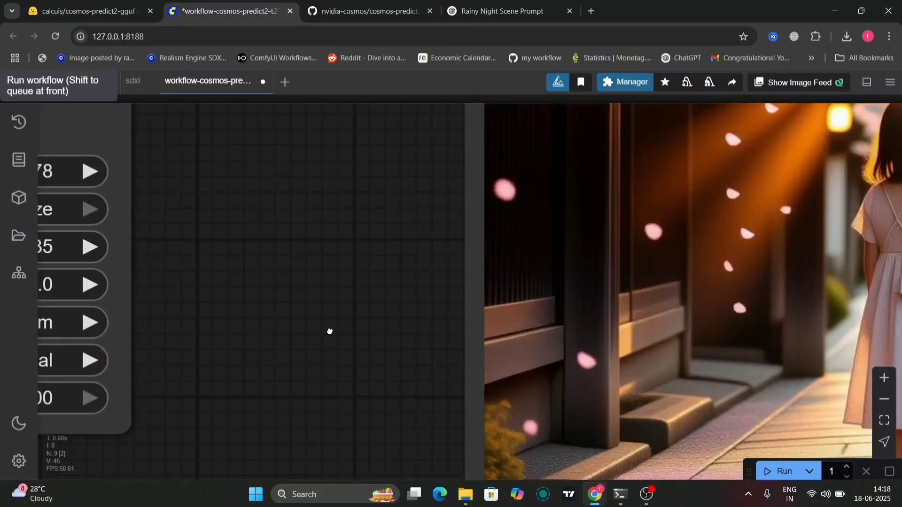
drag(329, 332, 466, 340)
scroll(503, 348, down, 5)
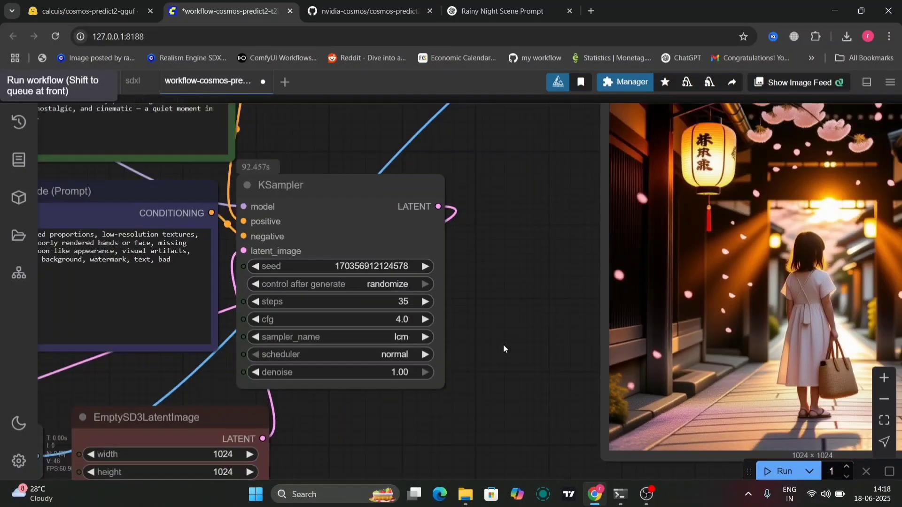
mouse_move(557, 315)
mouse_down()
mouse_move(343, 419)
mouse_move(334, 439)
mouse_move(335, 333)
mouse_move(565, 326)
mouse_up()
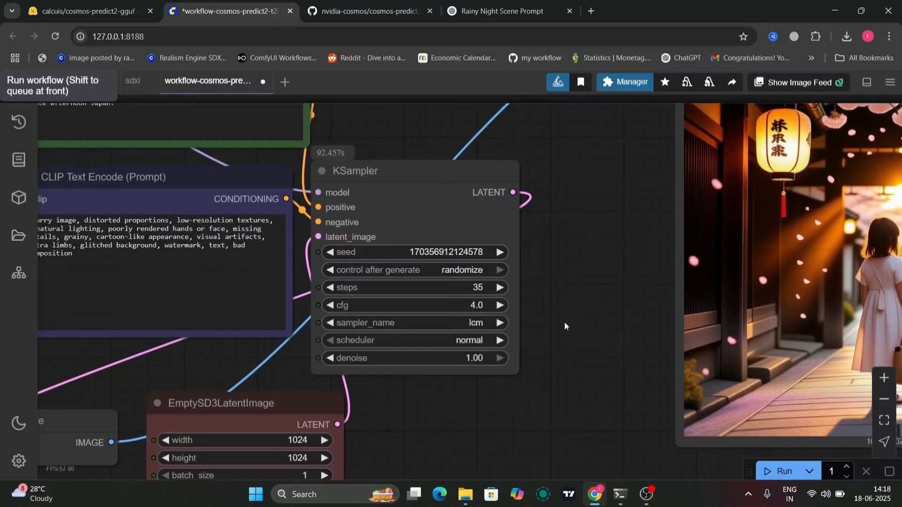
Set the KSampler's sampler_name to deis
click(458, 327)
scroll(495, 376, down, 3)
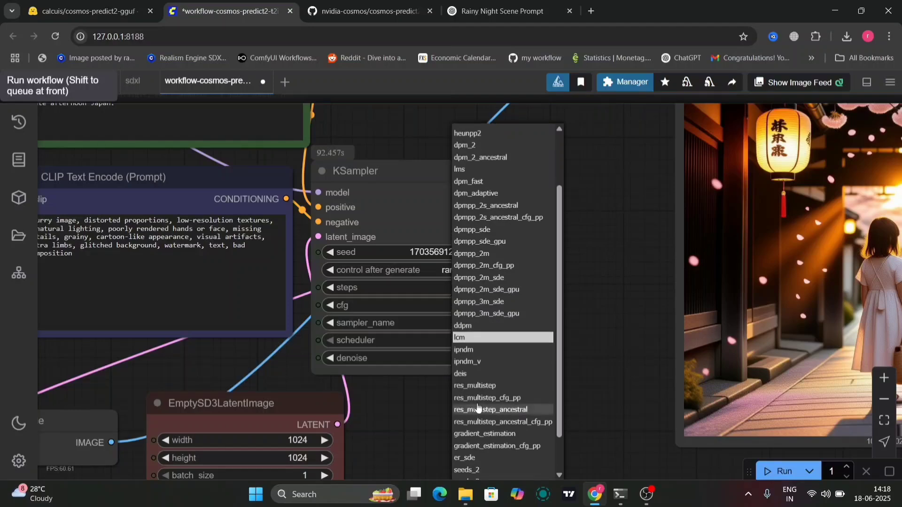
click(494, 374)
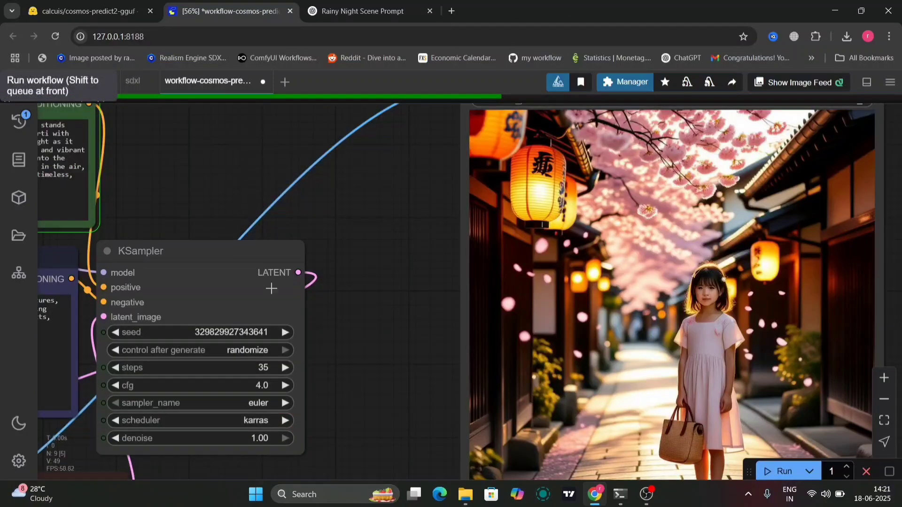
Review the positive prompt describing a young woman in a narrow street of an old Indian town
drag(361, 275, 746, 381)
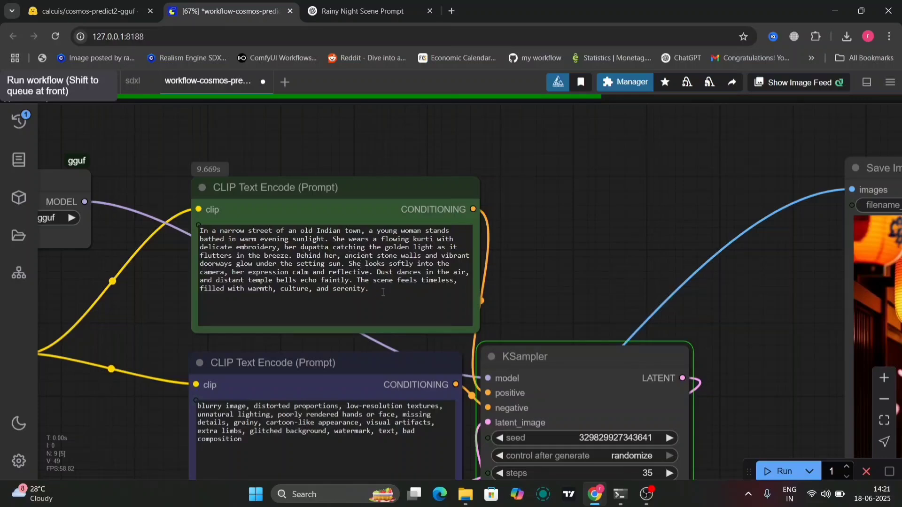
drag(383, 291, 319, 220)
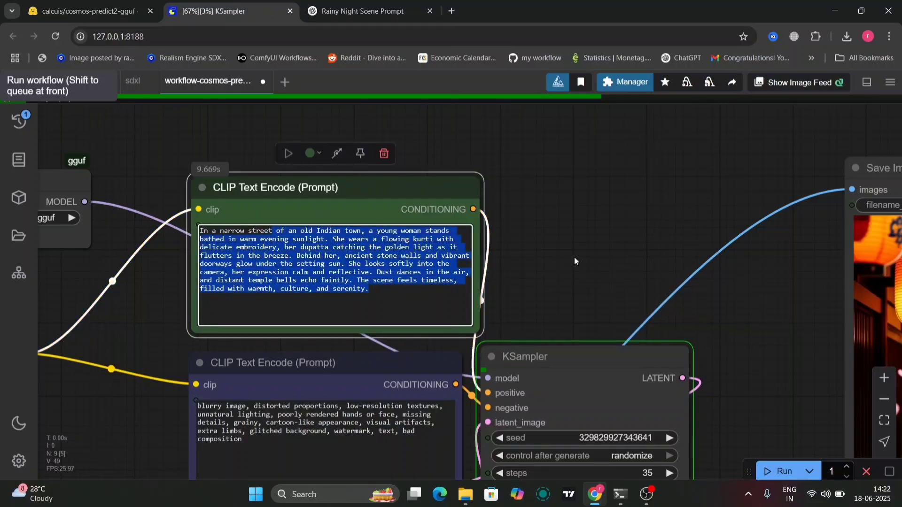
Review the KSampler settings of the run using the euler sampler and karras scheduler with 35 steps
drag(574, 262, 523, 106)
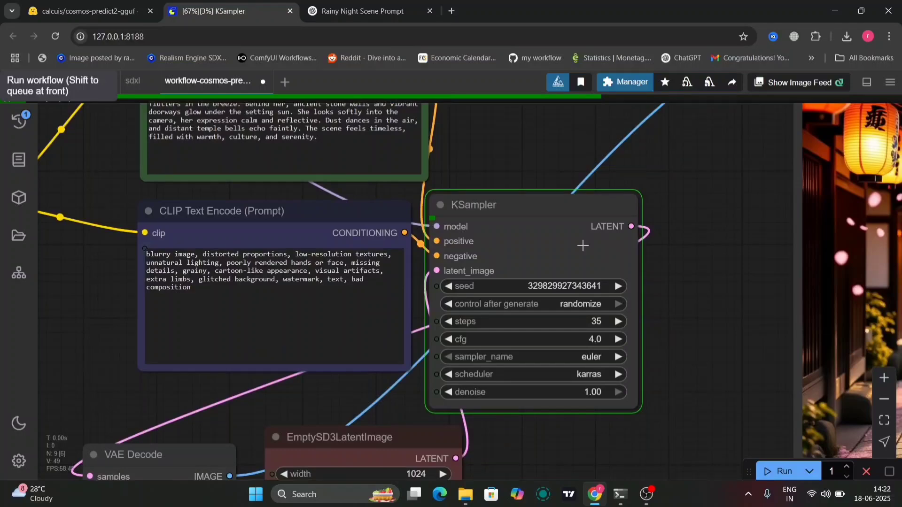
drag(685, 407, 685, 288)
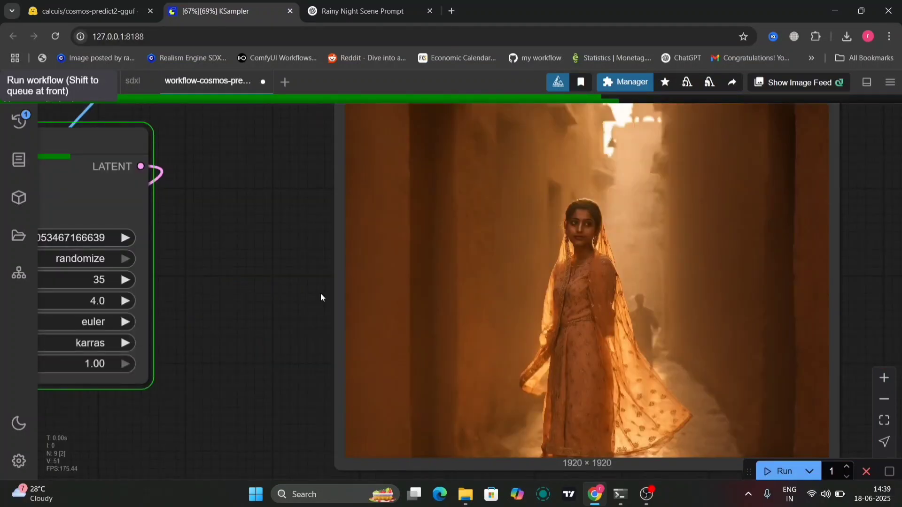
drag(259, 269, 672, 314)
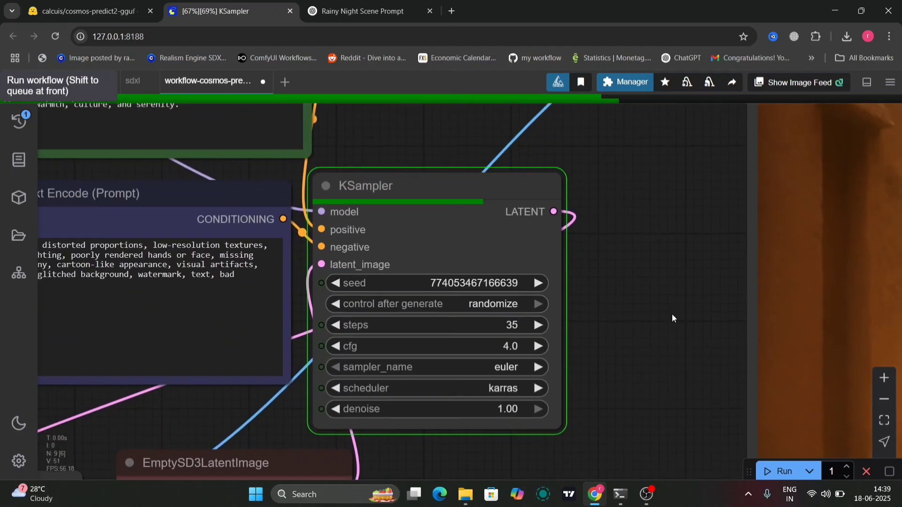
drag(397, 144, 283, 121)
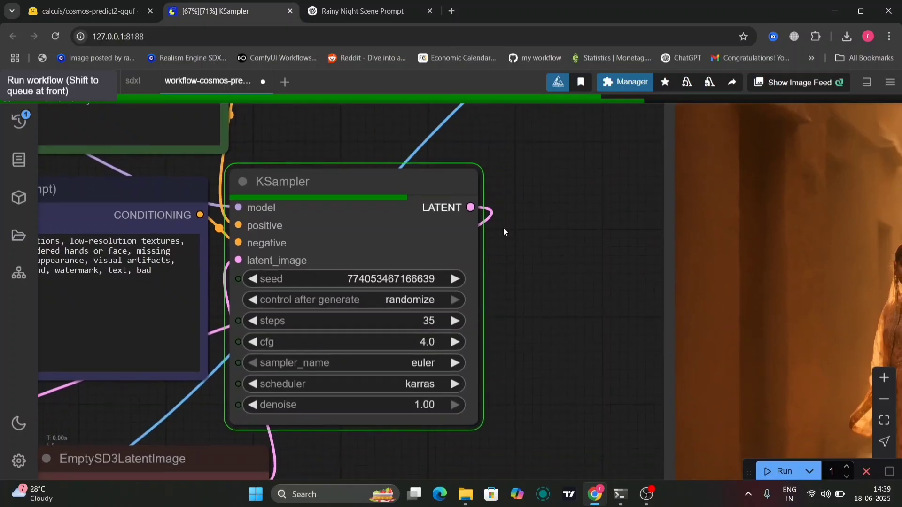
Examine the generated 1920 × 1920 image of the woman in the old Indian street, up close and within the workflow
drag(555, 311, 138, 281)
scroll(514, 229, up, 5)
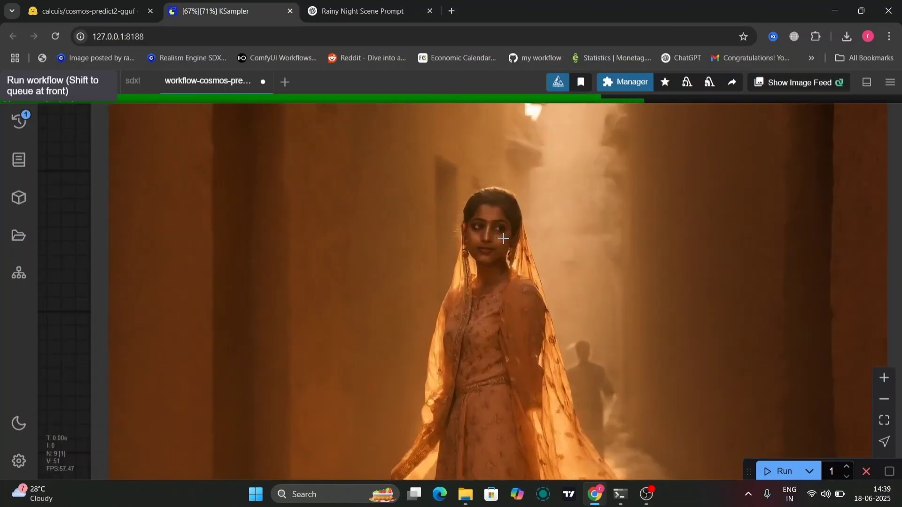
scroll(503, 239, down, 3)
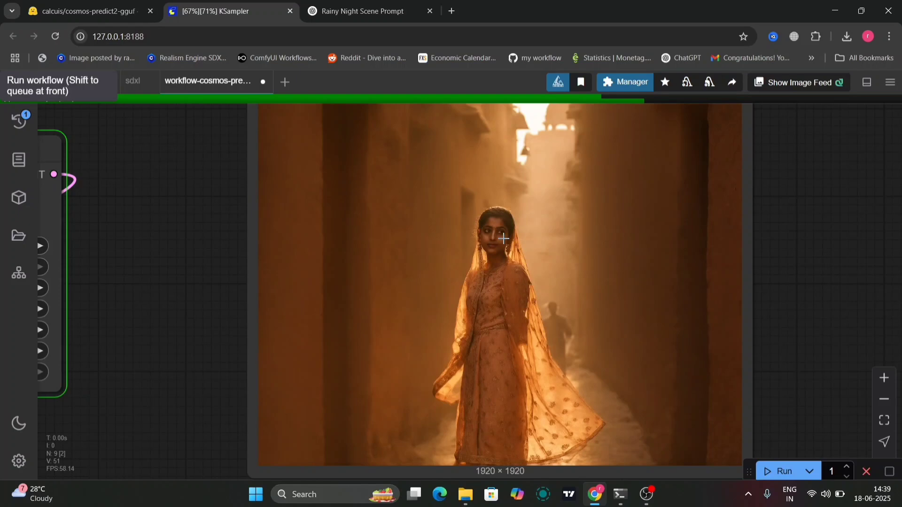
scroll(810, 315, down, 6)
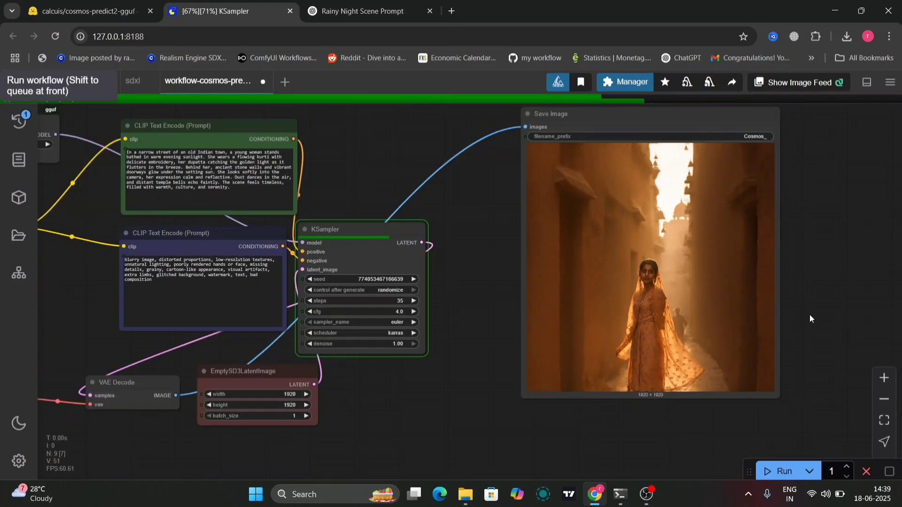
Save the 1920 × 1920 image of the woman standing full-length in the narrow street
scroll(810, 314, up, 6)
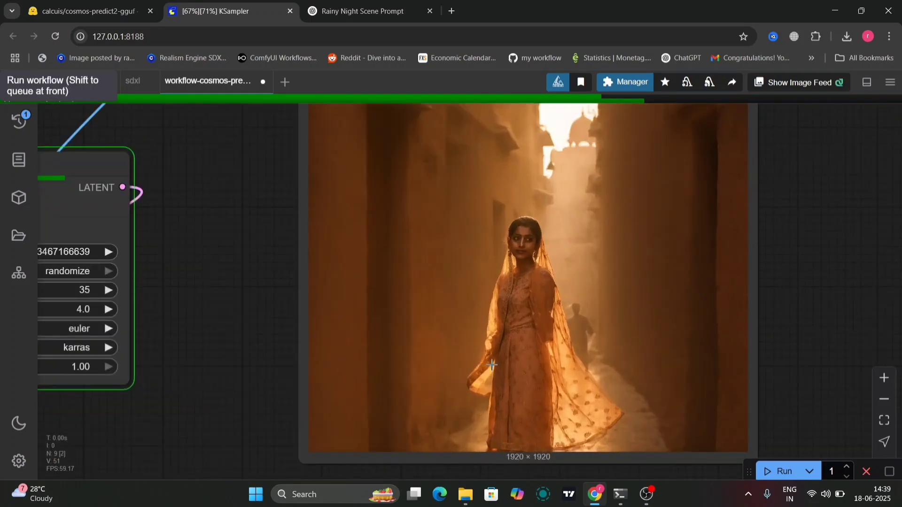
drag(209, 237, 293, 173)
right_click(579, 254)
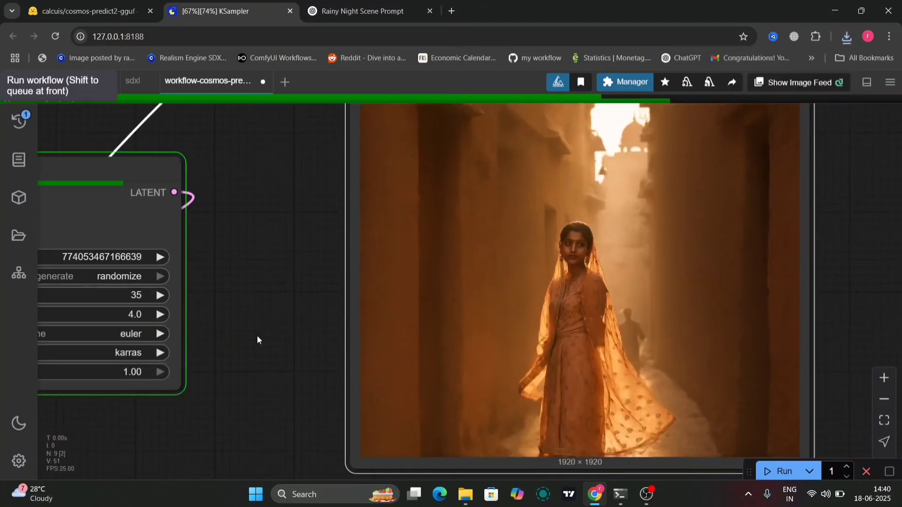
Save the newly generated image of the woman in a veil with two figures behind her
scroll(258, 339, down, 5)
scroll(426, 368, up, 3)
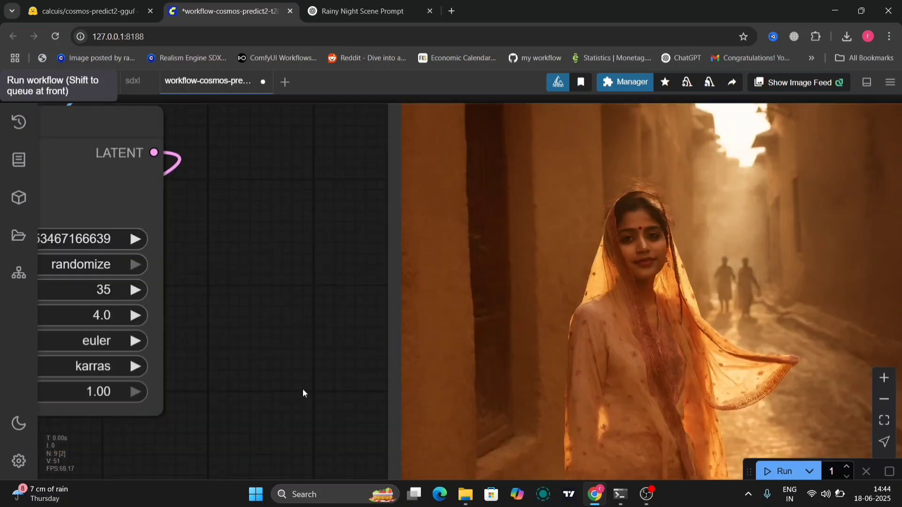
scroll(302, 393, down, 2)
right_click(303, 124)
click(323, 214)
Inspect the face, clothing and background details of the new 1920 × 1920 image
scroll(417, 231, up, 6)
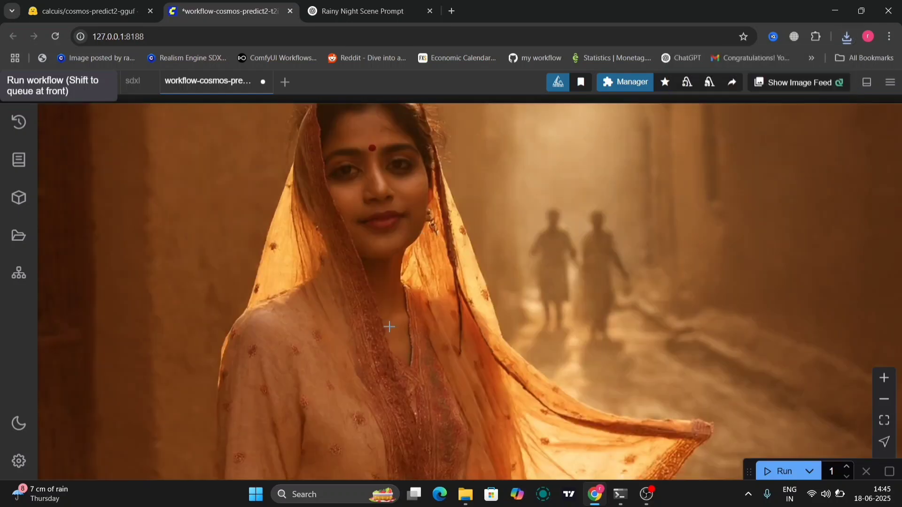
scroll(571, 295, down, 2)
scroll(618, 288, up, 3)
scroll(534, 416, down, 5)
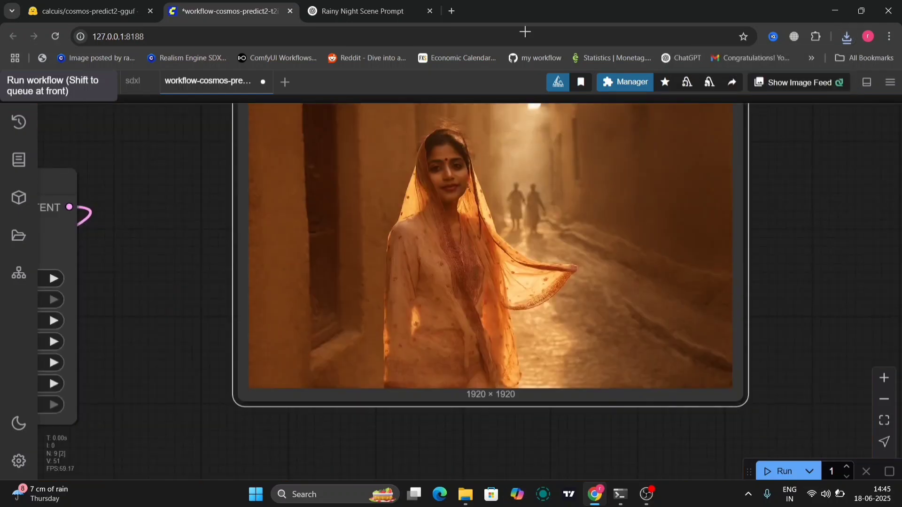
scroll(515, 374, up, 3)
Check the KSampler node's execution time and settings, and look over the complete text-to-image workflow
drag(789, 369, 845, 291)
drag(213, 288, 685, 364)
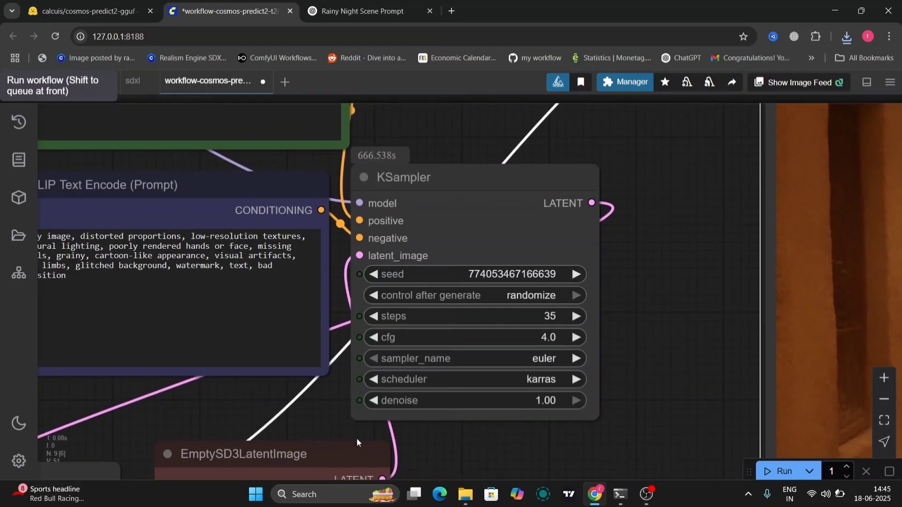
scroll(291, 422, down, 8)
drag(291, 421, 440, 325)
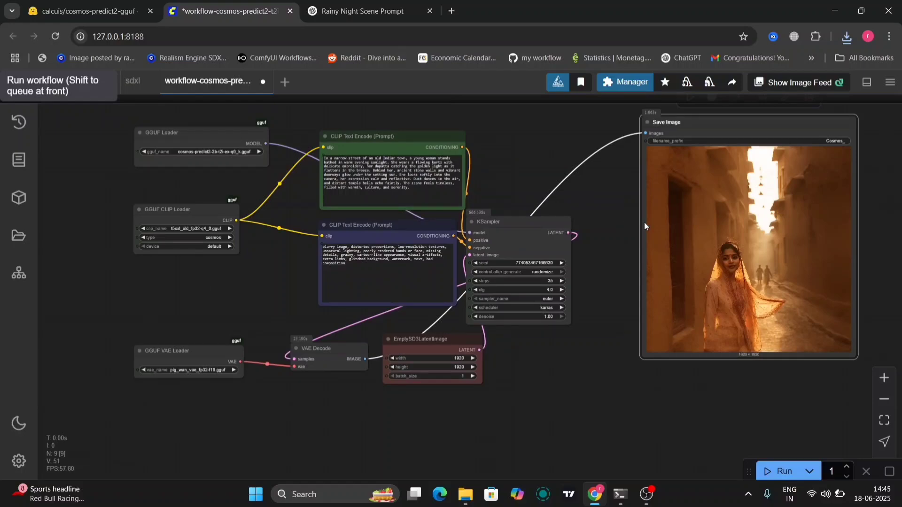
drag(600, 248, 439, 248)
scroll(423, 254, up, 9)
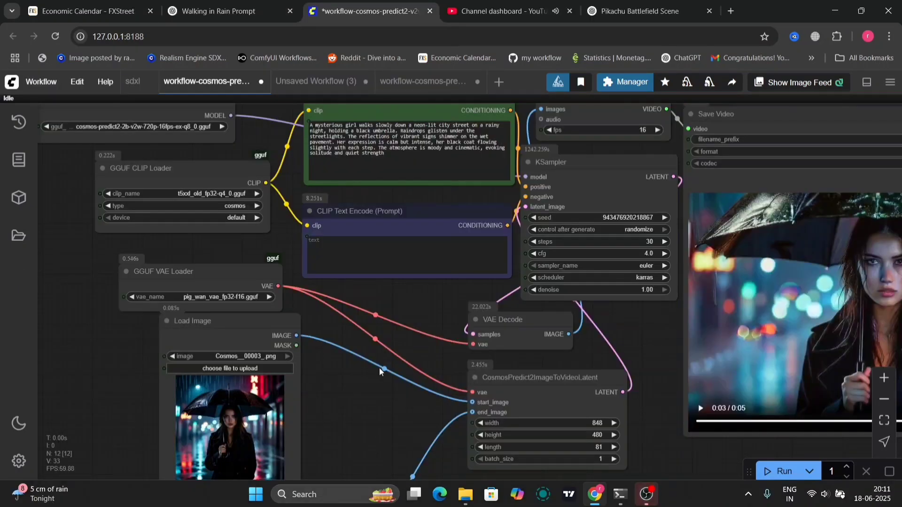
Review the image-to-video workflow's GGUF loaders, start image, video latent settings and generated clip of the girl with the umbrella
drag(379, 367, 511, 411)
scroll(306, 196, up, 6)
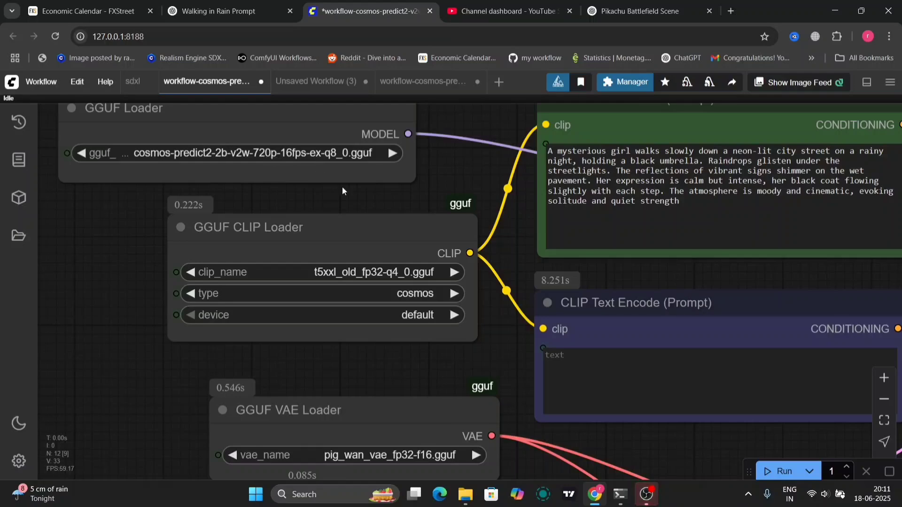
scroll(342, 187, down, 6)
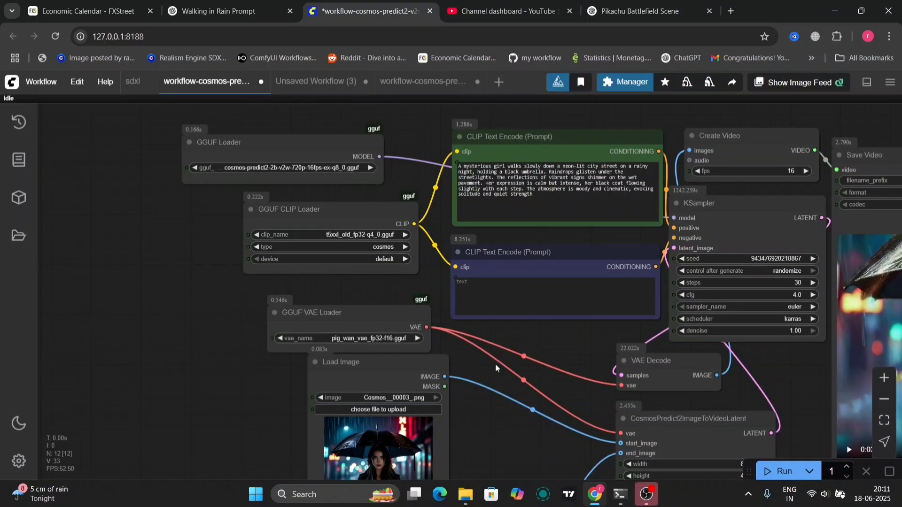
drag(496, 363, 492, 293)
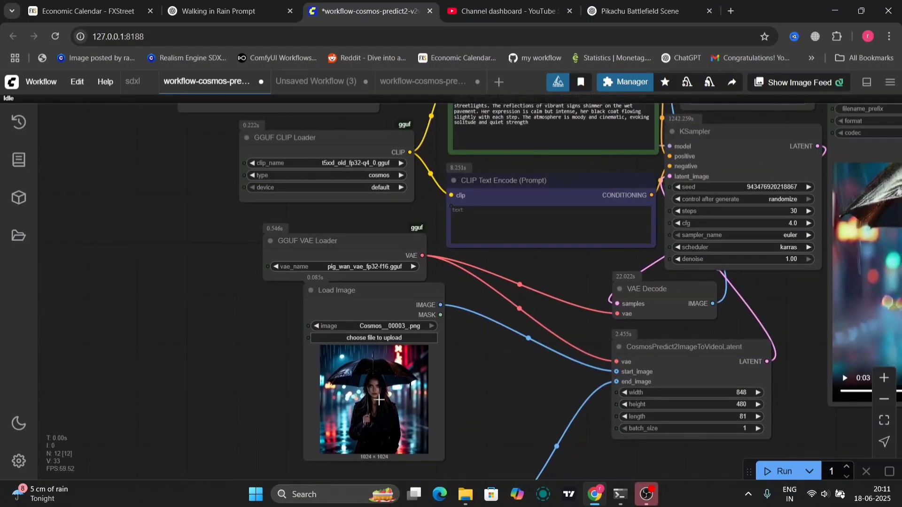
drag(535, 263, 289, 345)
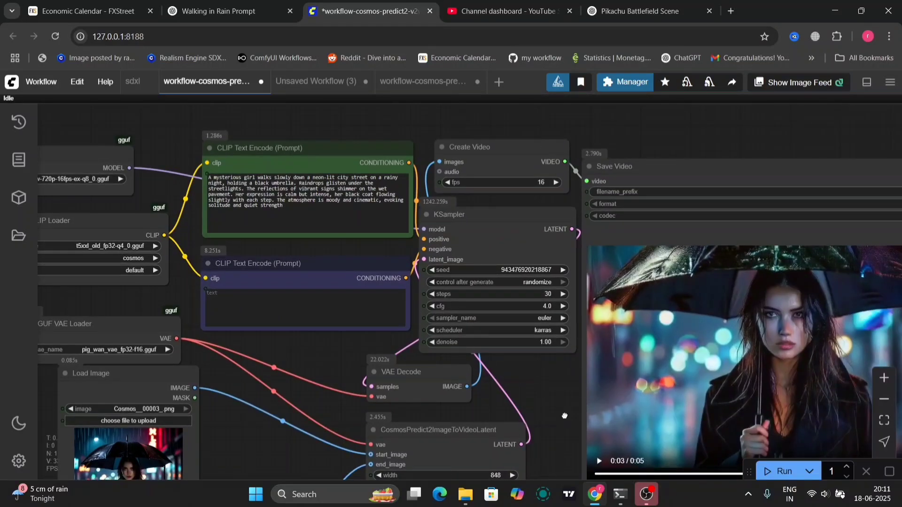
drag(565, 415, 388, 339)
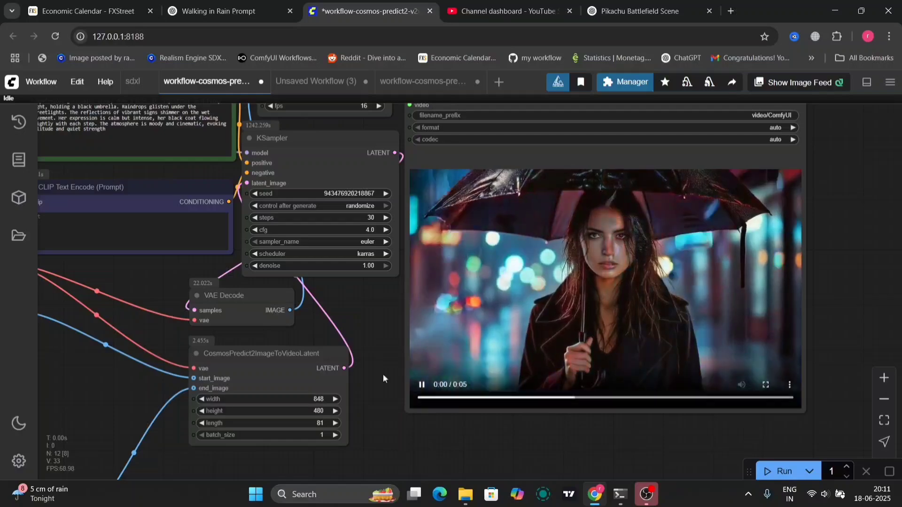
Read the positive prompt about the mysterious girl on a neon-lit street alongside the KSampler settings
drag(329, 289, 611, 383)
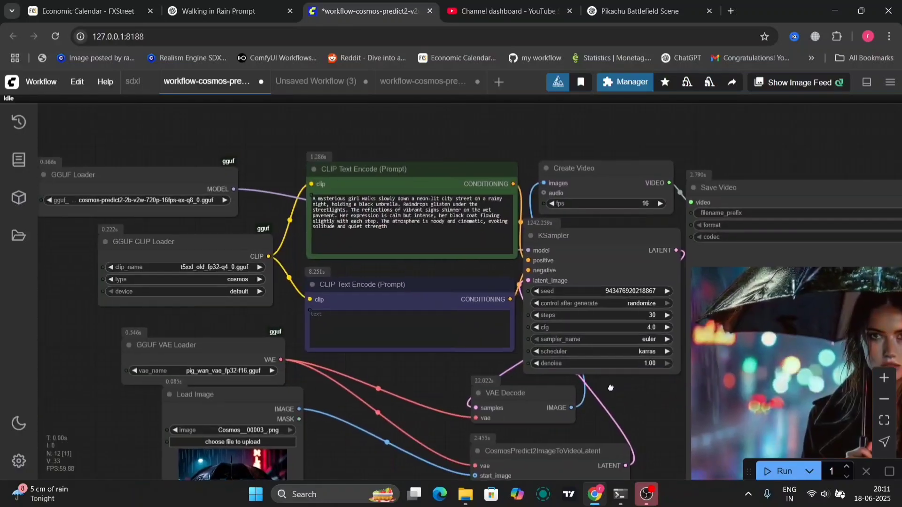
scroll(449, 276, up, 5)
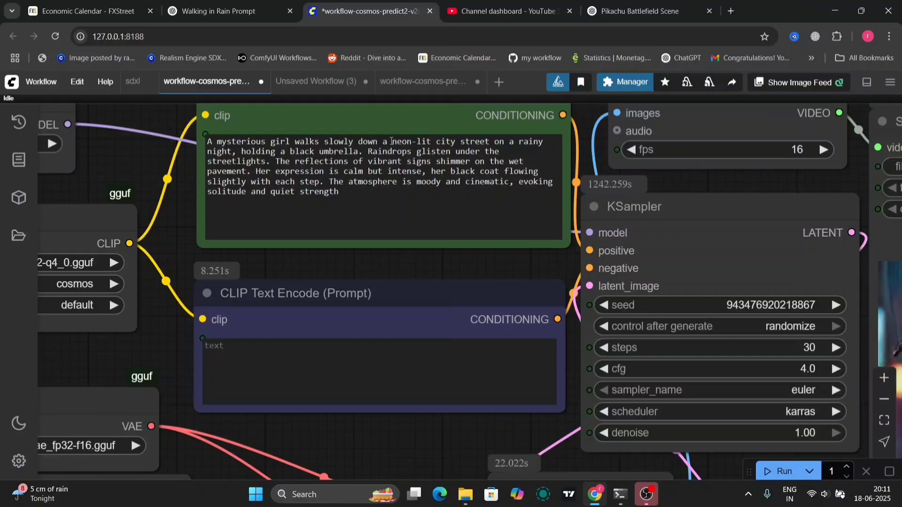
drag(409, 146, 545, 194)
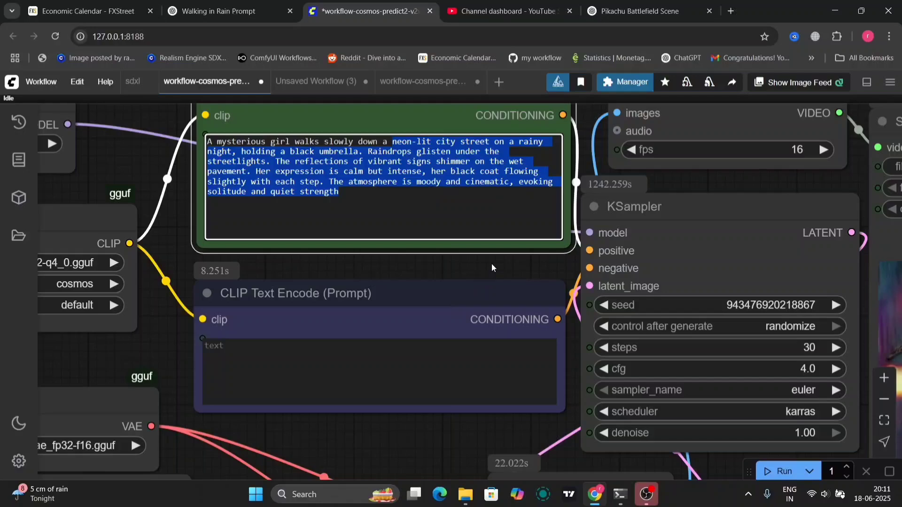
scroll(491, 263, down, 3)
drag(428, 397, 392, 283)
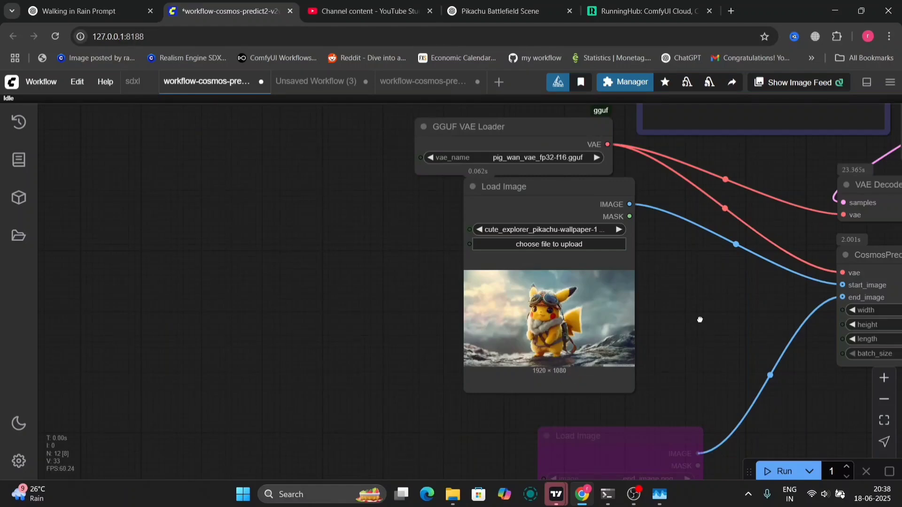
Review the model loaders and positive prompt describing Pikachu charging into a smoky battlefield
drag(700, 319, 532, 506)
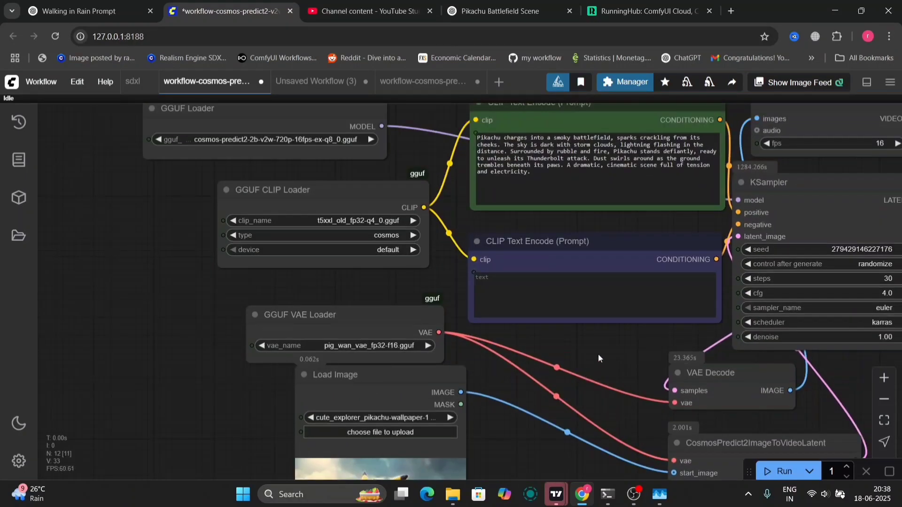
drag(583, 370, 514, 442)
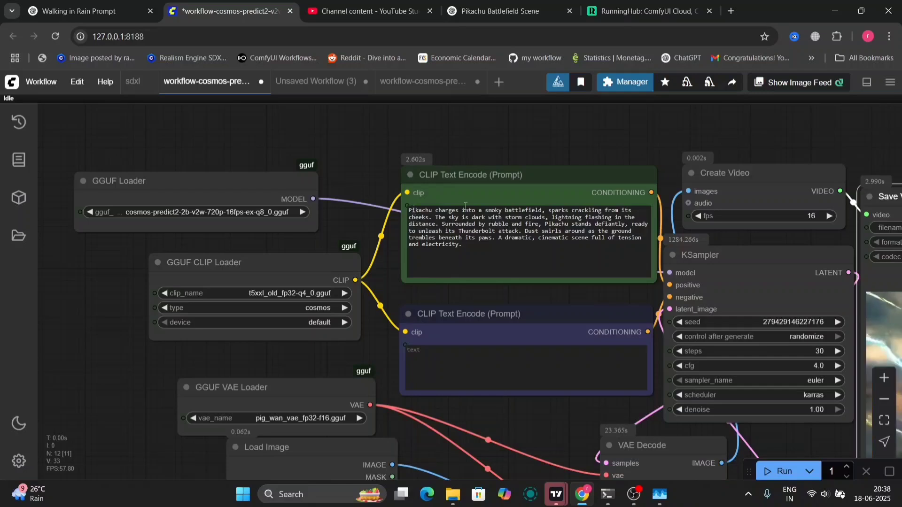
drag(492, 246, 531, 236)
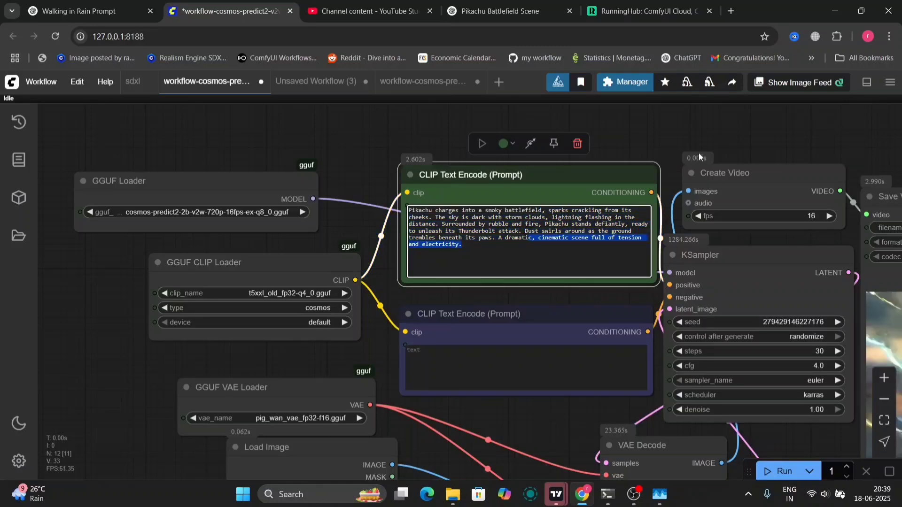
Watch the generated Pikachu video and review the KSampler and video latent settings used for it
drag(609, 137, 433, 156)
scroll(385, 187, right, 6)
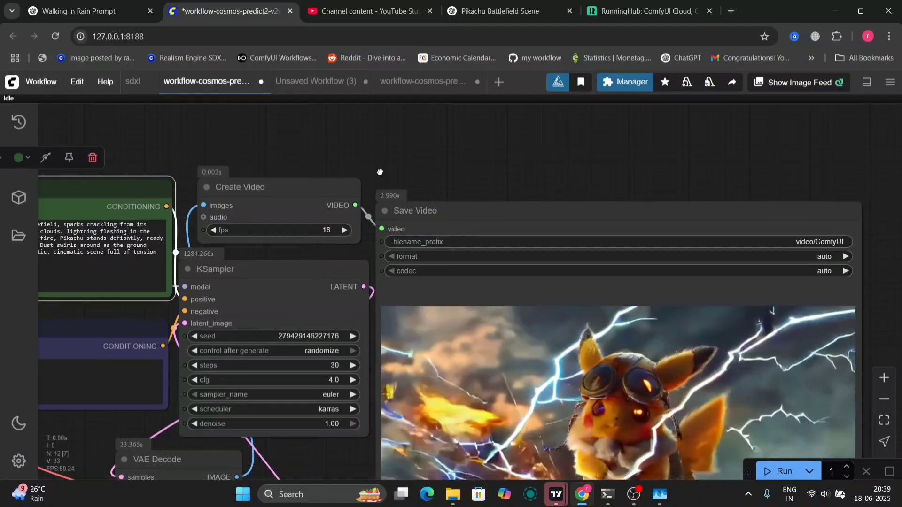
scroll(385, 187, down, 4)
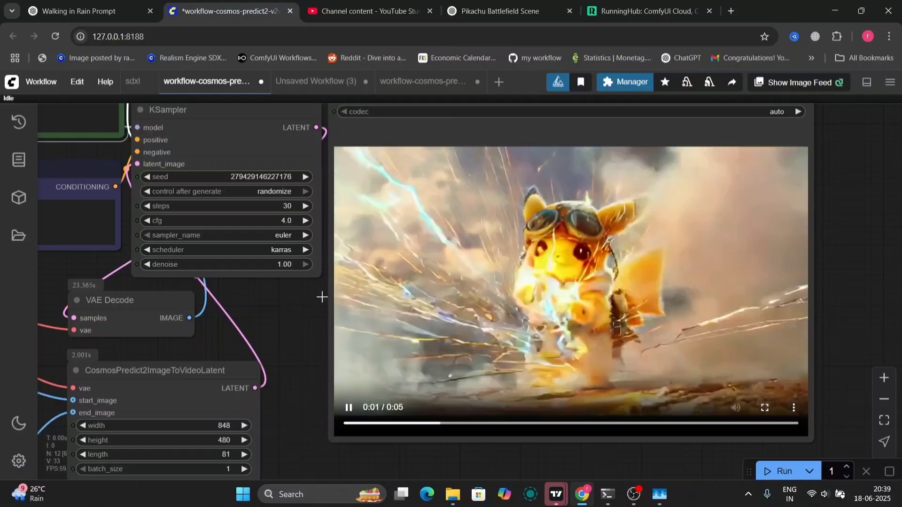
scroll(273, 301, down, 3)
scroll(273, 302, down, 1)
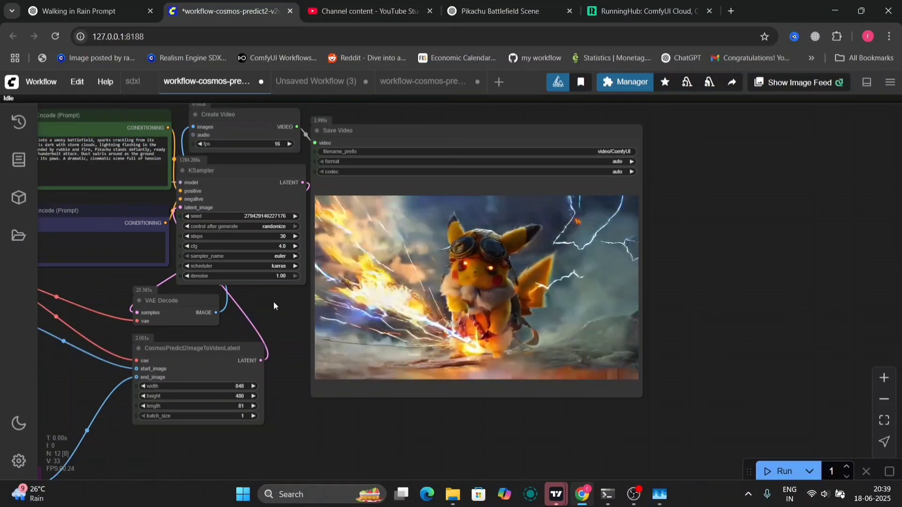
key(XF86MonBrightnessUp)
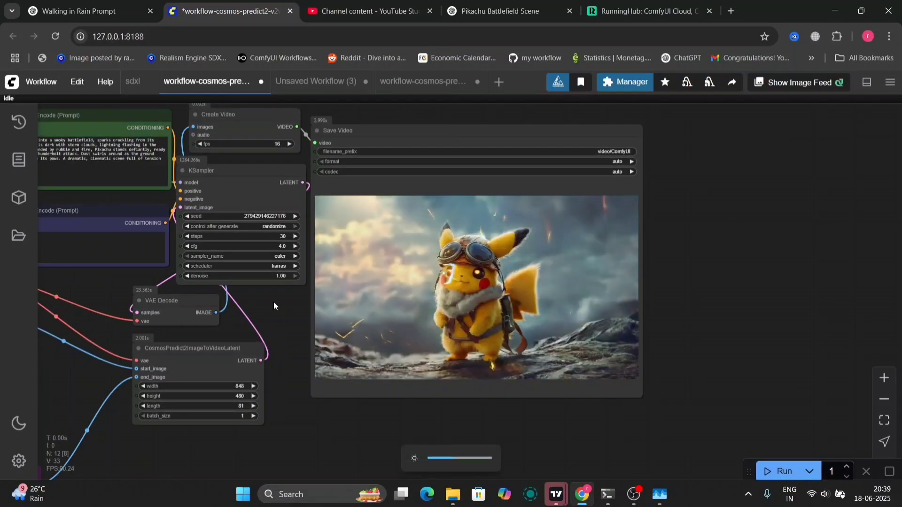
drag(273, 305, 348, 312)
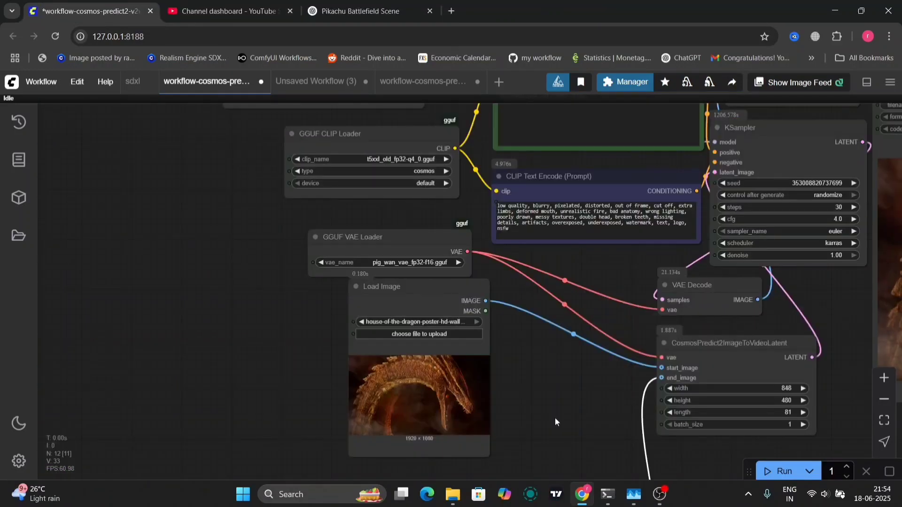
Review the dragon start image and the positive and negative prompts for the fire-breathing dragon video
scroll(556, 422, up, 3)
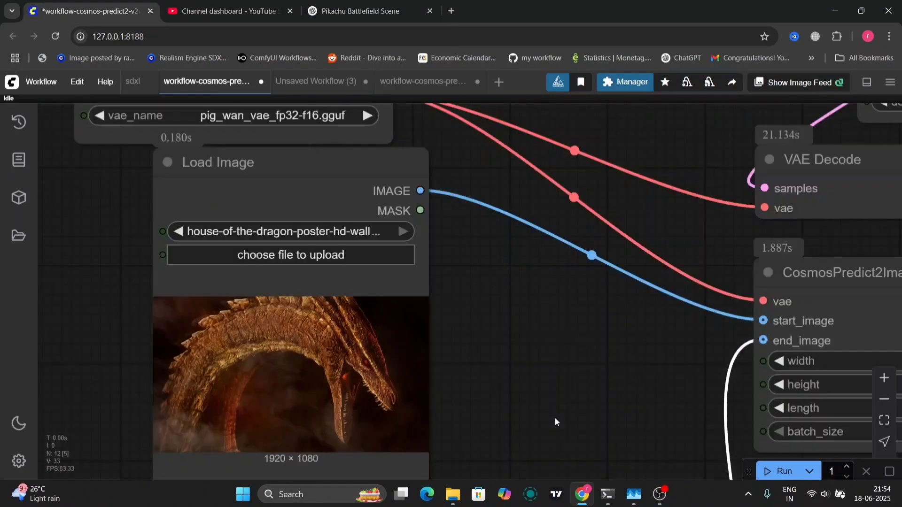
drag(587, 193, 427, 447)
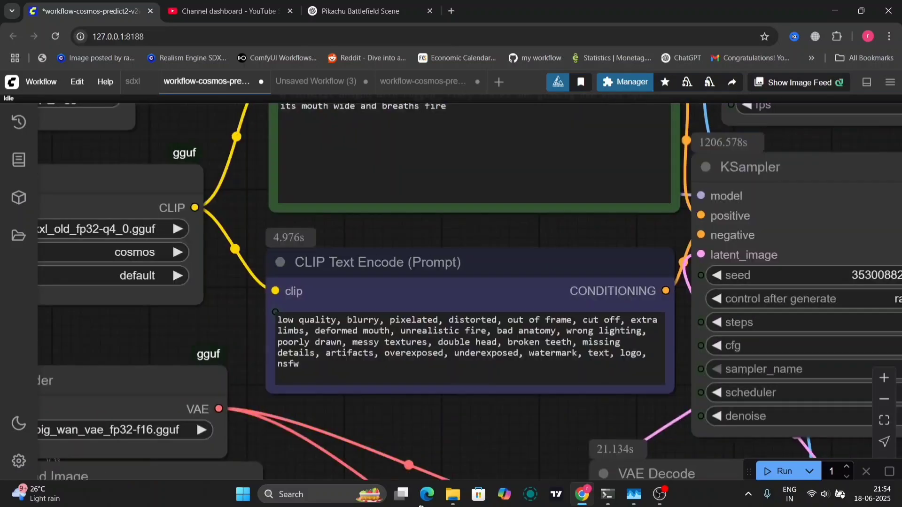
drag(456, 224, 434, 308)
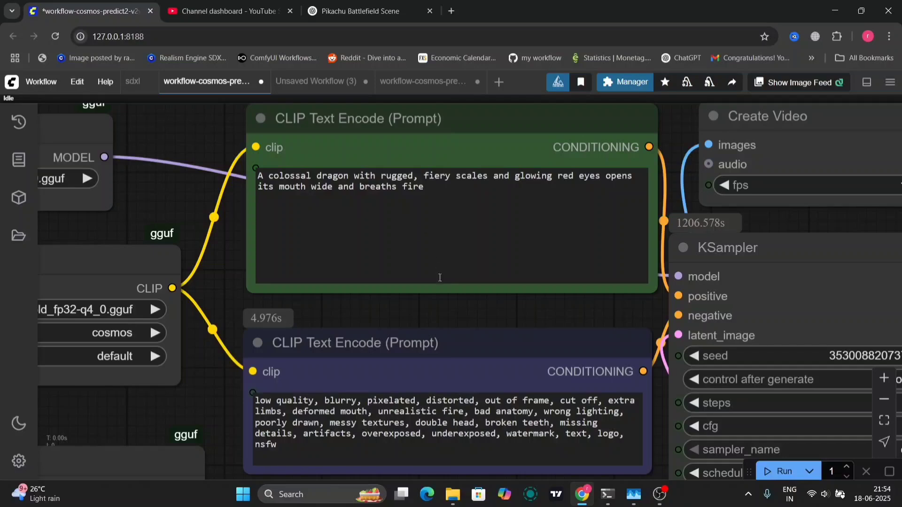
Enlarge the Save Video node and watch the generated dragon video alongside the KSampler and video latent settings
scroll(453, 308, down, 5)
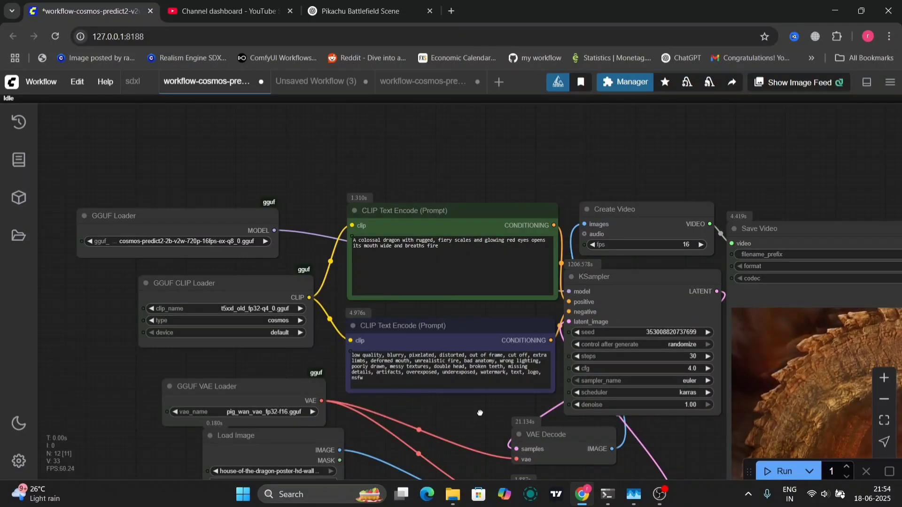
drag(474, 371, 72, 282)
drag(267, 328, 227, 317)
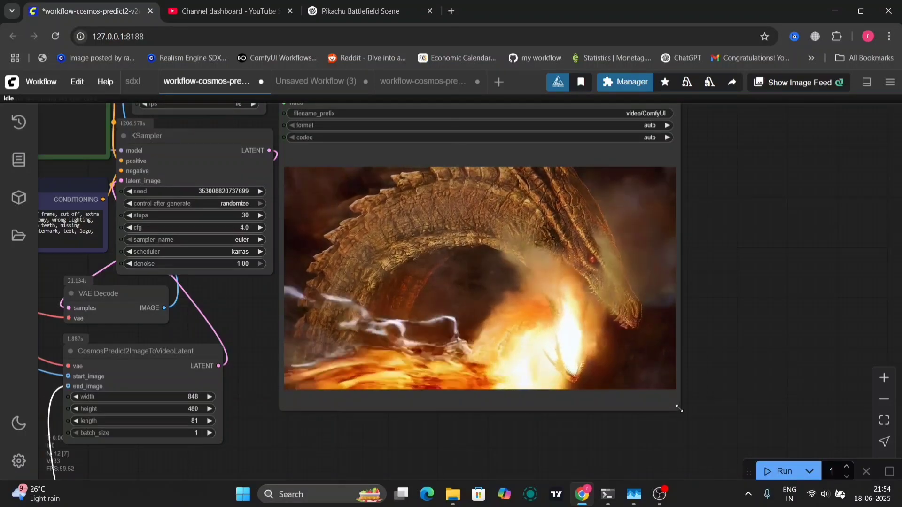
drag(678, 408, 748, 417)
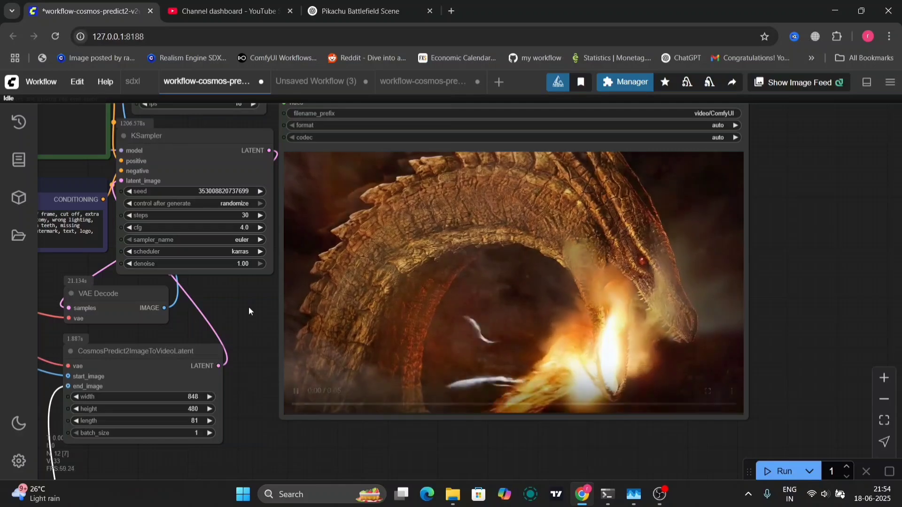
mouse_move(331, 409)
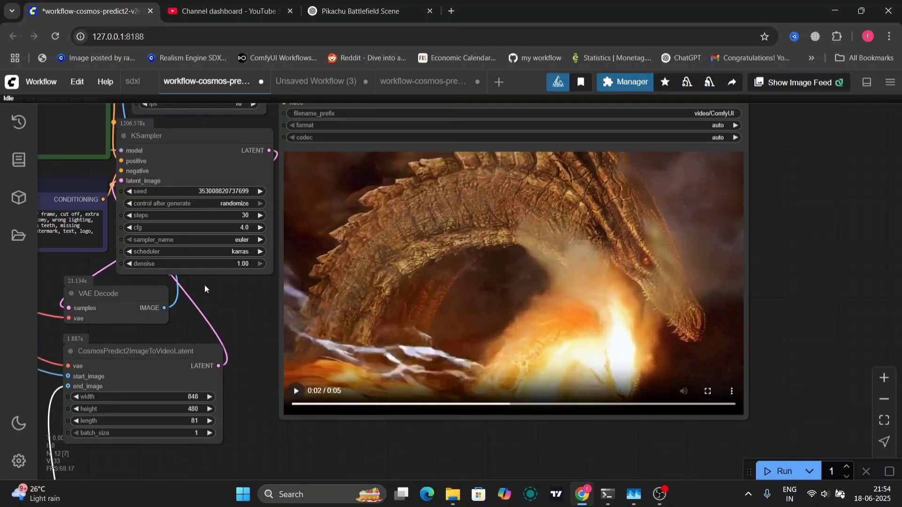
drag(204, 285, 205, 286)
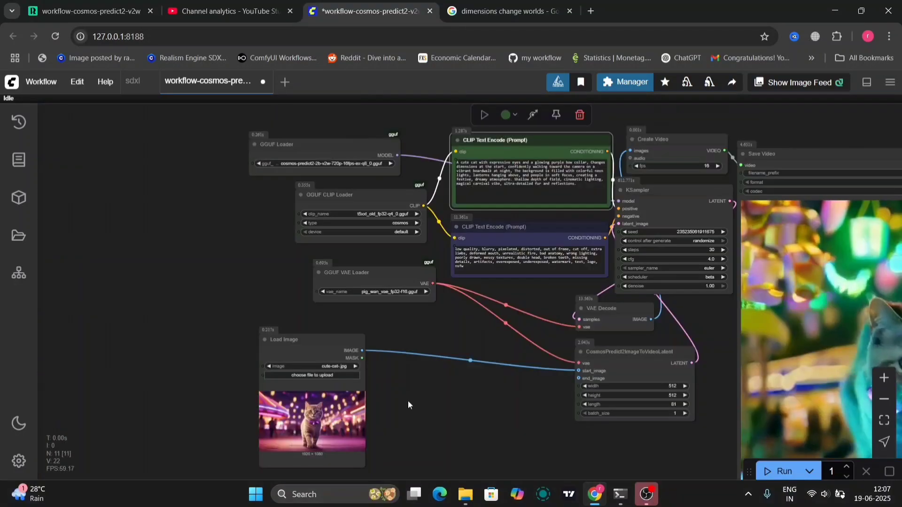
Inspect the cute-cat-.jpg start image and widen its Load Image node for a larger preview
scroll(408, 401, up, 3)
drag(408, 401, 510, 306)
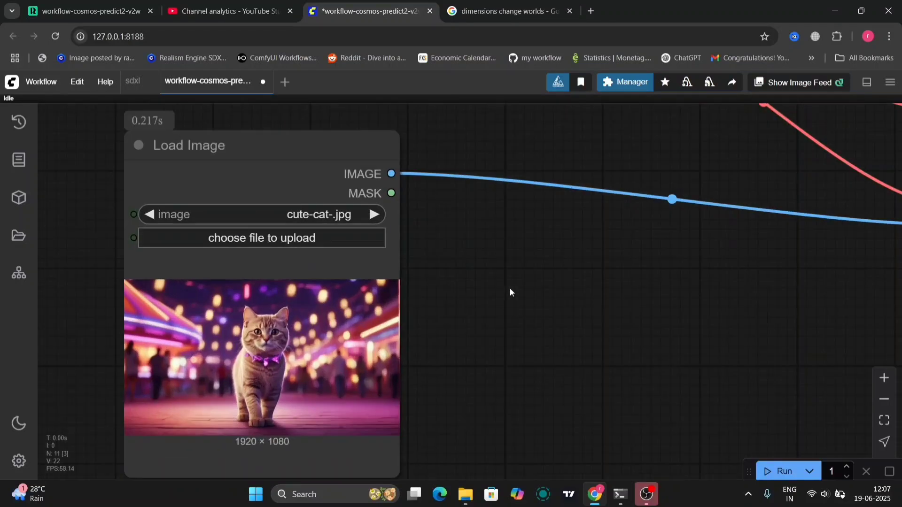
scroll(509, 288, down, 6)
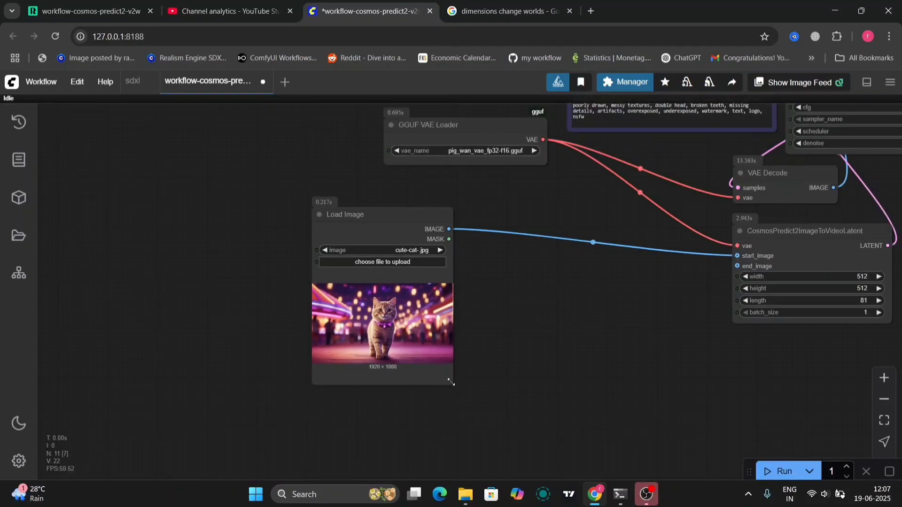
drag(450, 382, 524, 384)
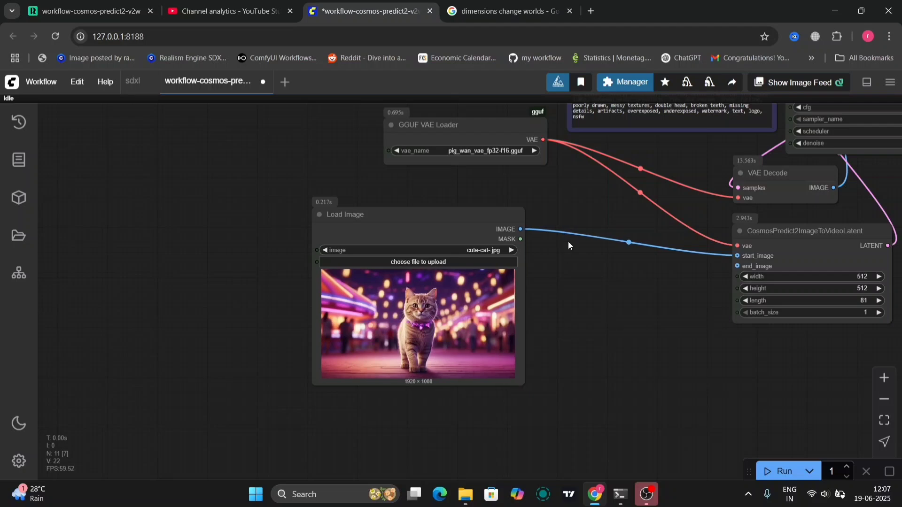
Read the positive prompt for the cat on the night boardwalk, highlighting the phrase "Changes dimensions at the start"
drag(588, 202, 492, 426)
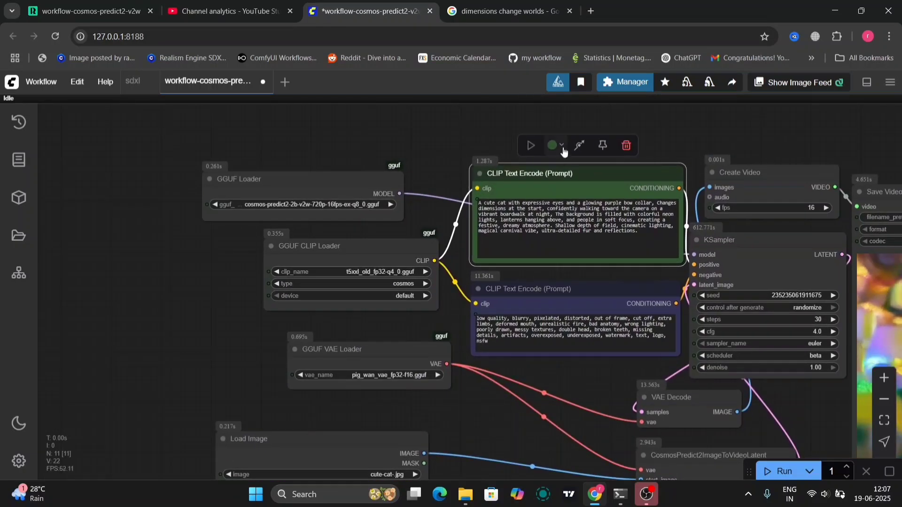
scroll(648, 134, up, 7)
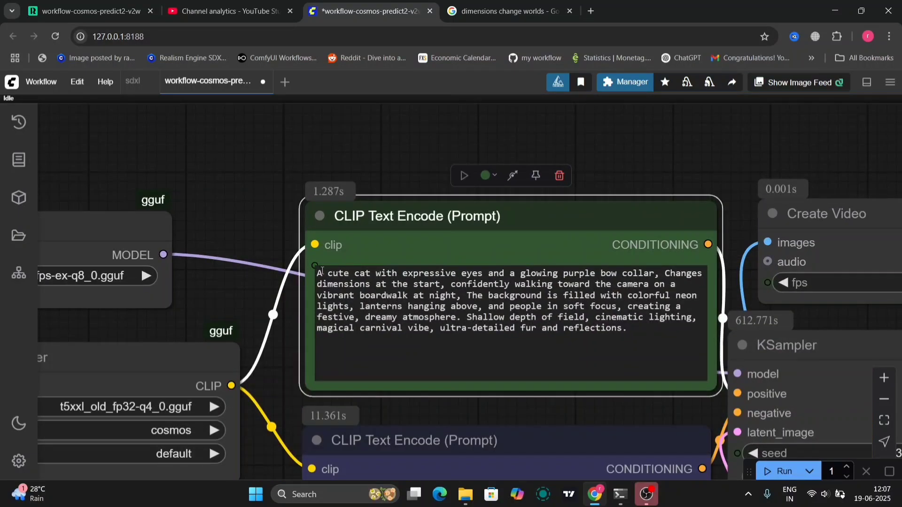
drag(325, 272, 487, 276)
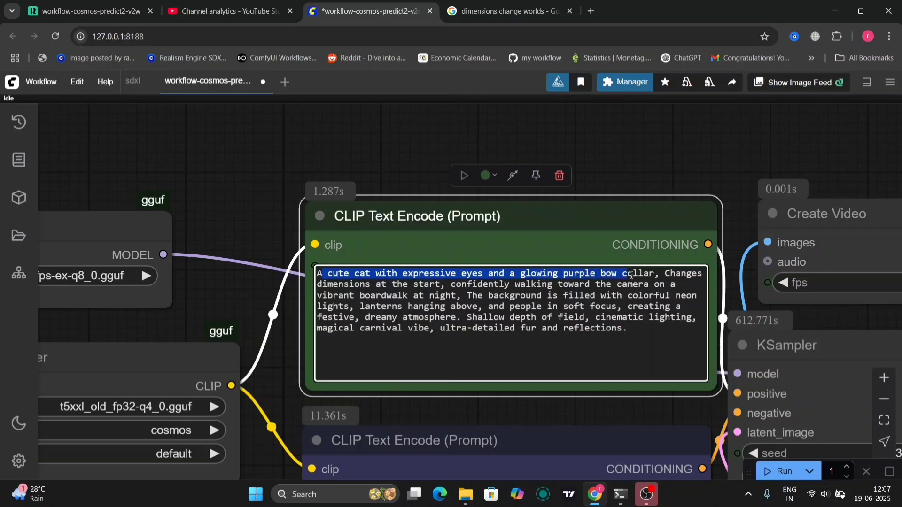
click(661, 271)
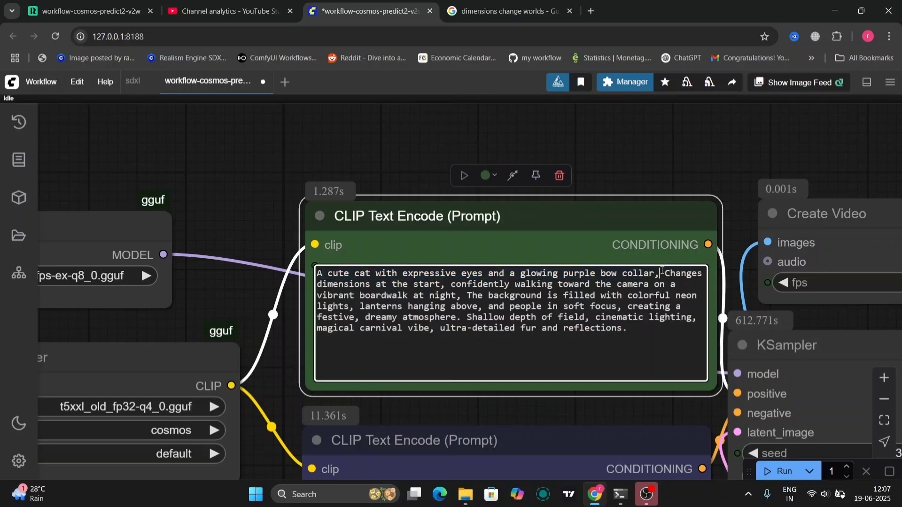
drag(662, 271, 340, 287)
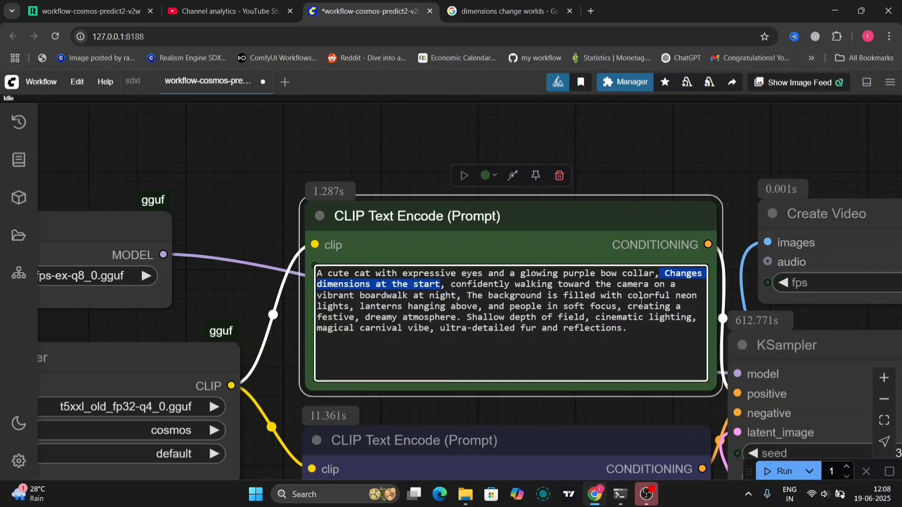
click(623, 412)
Watch the generated cat video and compare it with the start image, KSampler settings and video latent settings
scroll(621, 412, down, 5)
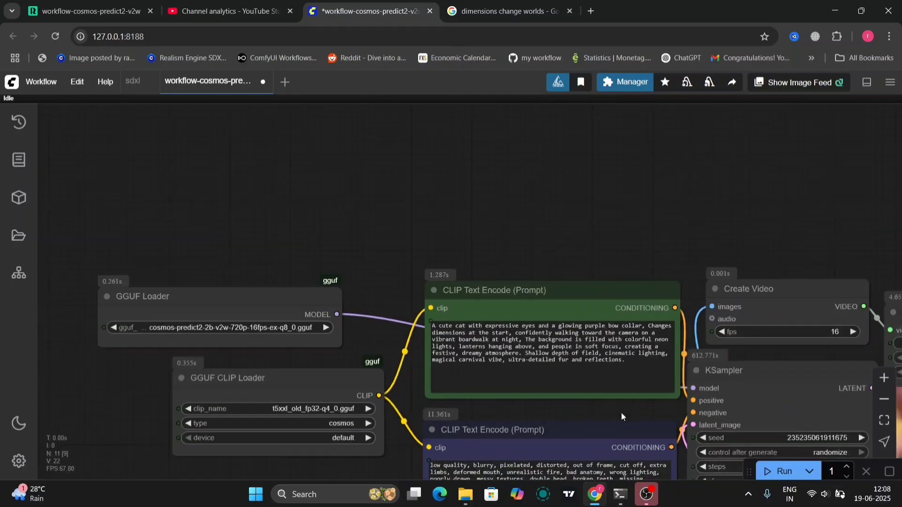
scroll(824, 354, down, 5)
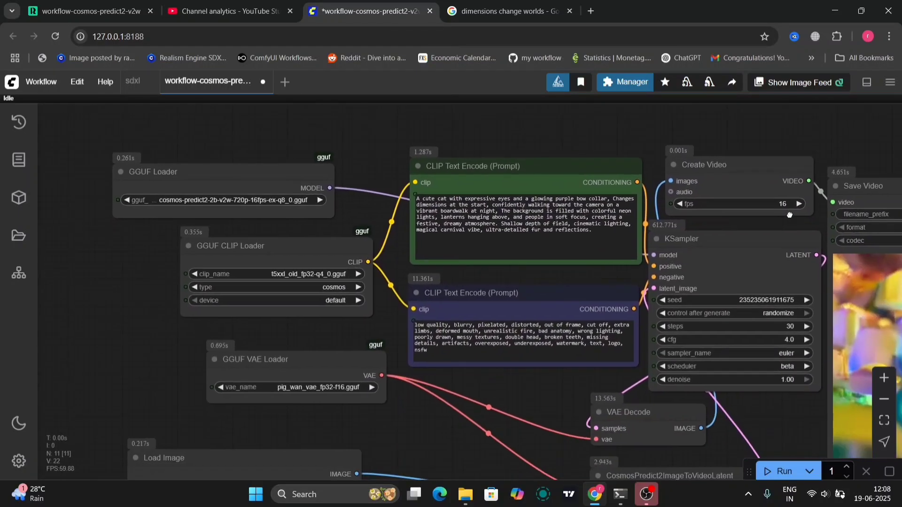
drag(797, 430, 342, 327)
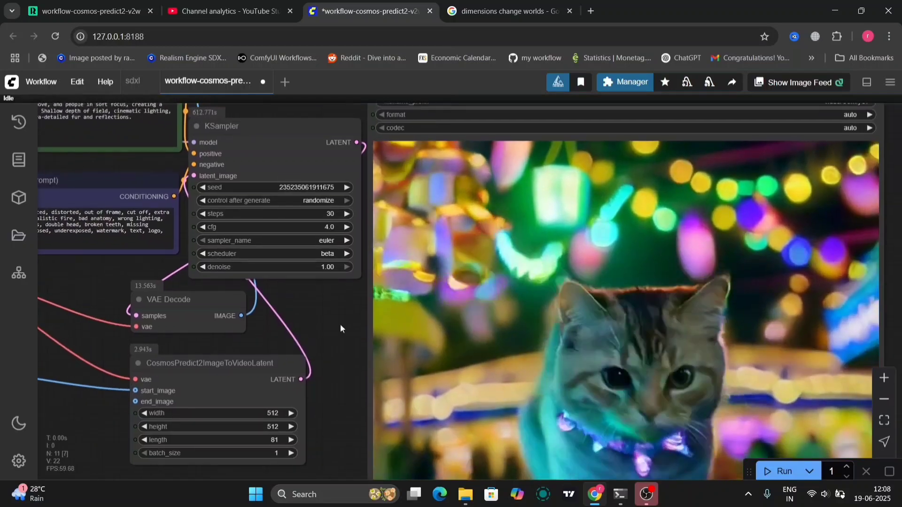
scroll(342, 328, down, 5)
drag(318, 272, 310, 252)
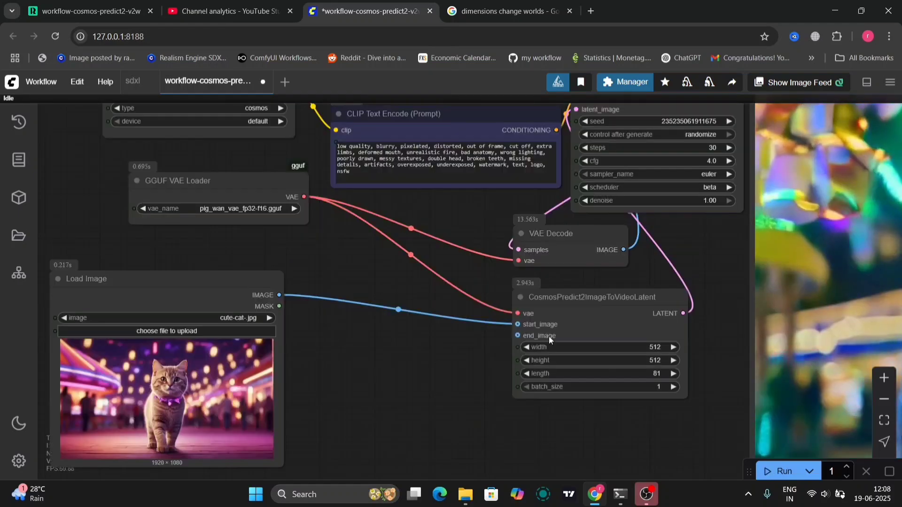
drag(379, 295, 441, 396)
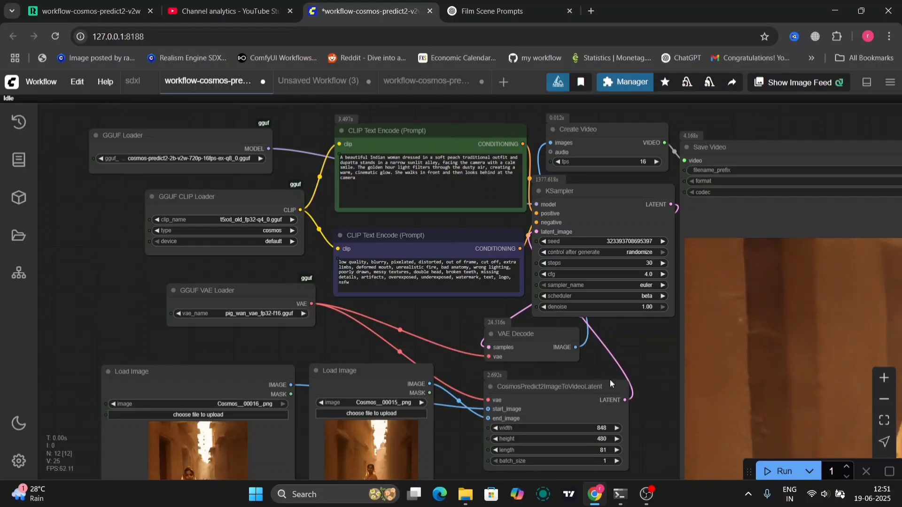
Move the CosmosPredict2ImageToVideoLatent node further below VAE Decode and examine the two alley images feeding its start and end inputs
drag(619, 385, 614, 410)
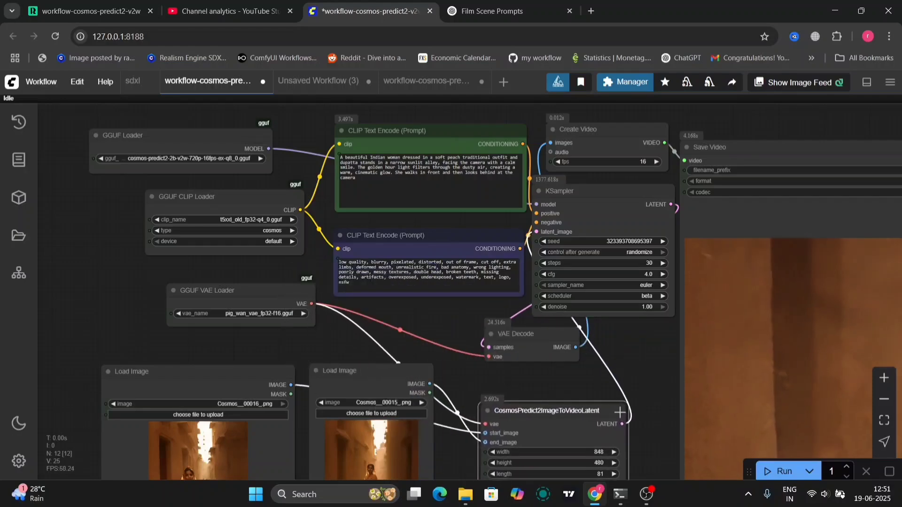
drag(653, 375, 654, 236)
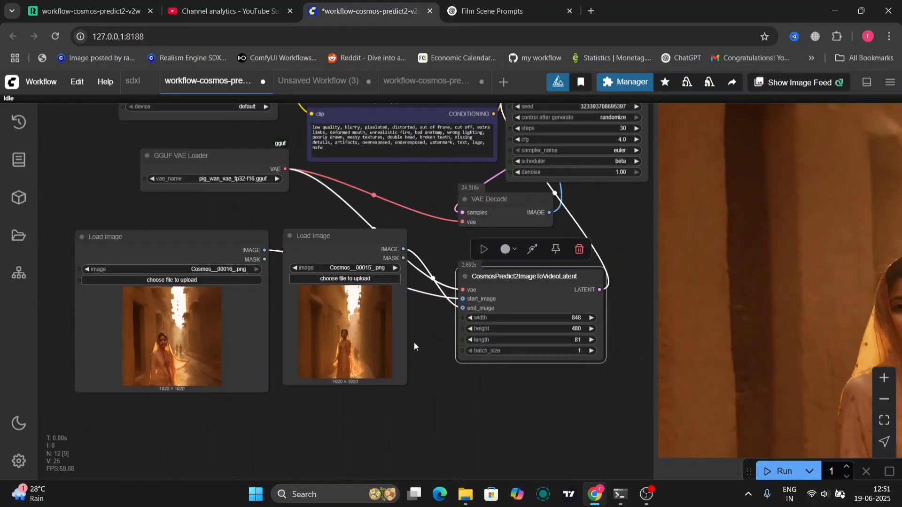
scroll(427, 337, up, 5)
drag(428, 336, 613, 325)
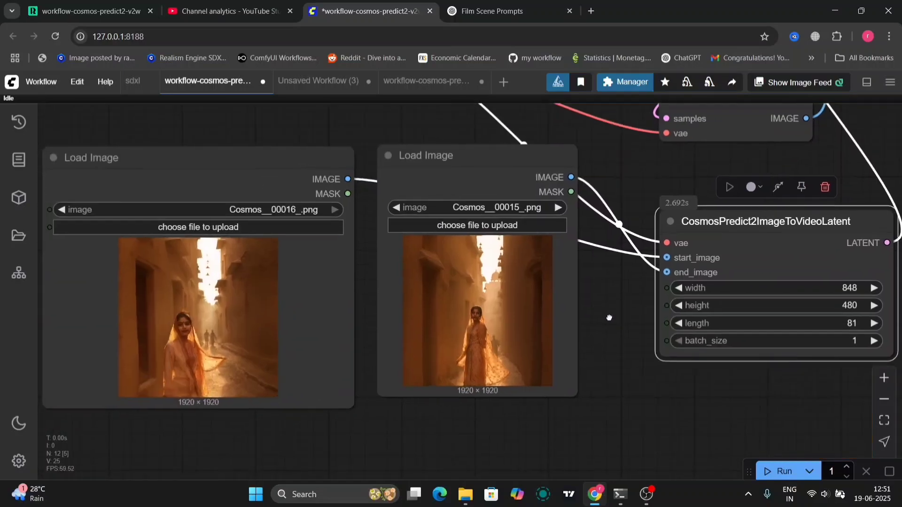
Read the positive prompt about the woman in the sunlit alley and watch the video generated from it
drag(615, 144, 631, 296)
drag(658, 230, 606, 471)
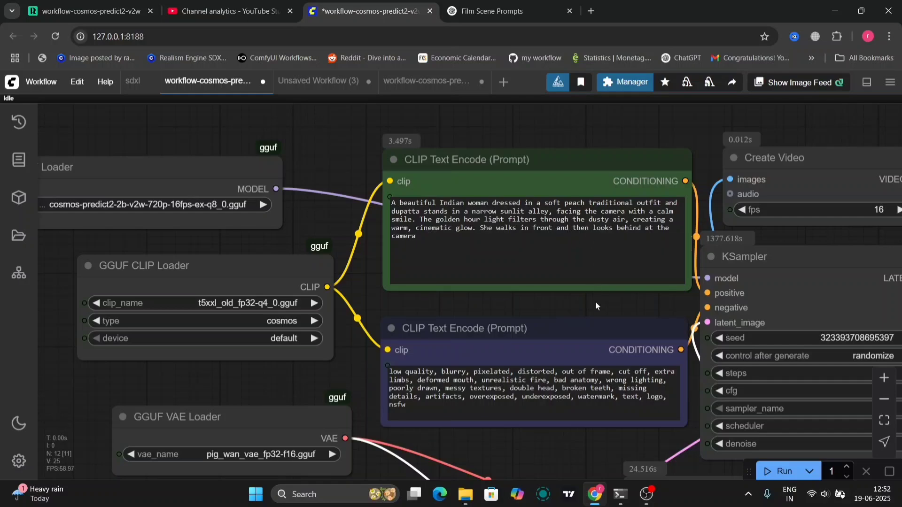
scroll(595, 305, down, 8)
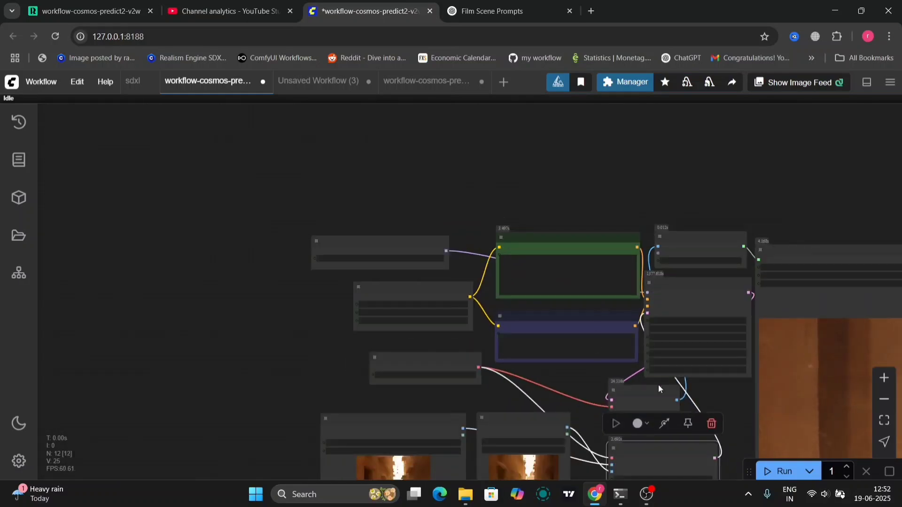
drag(725, 404, 484, 182)
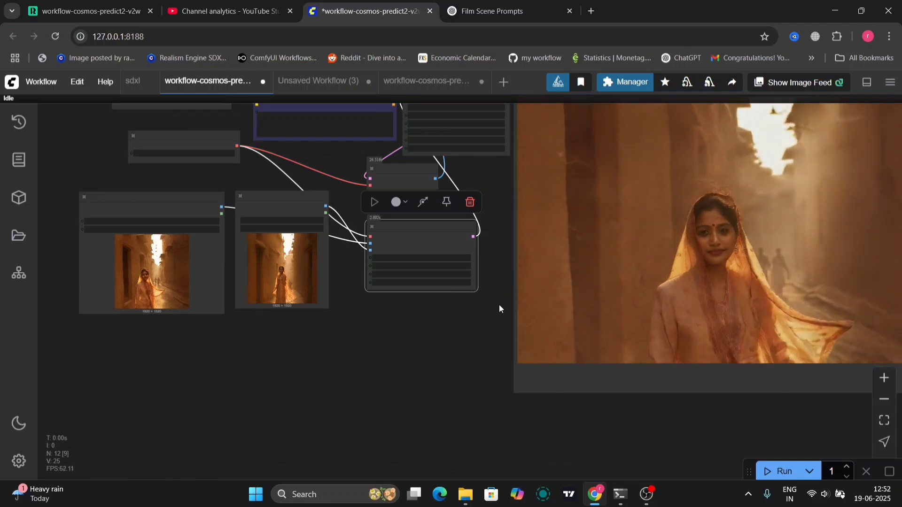
drag(499, 309, 308, 366)
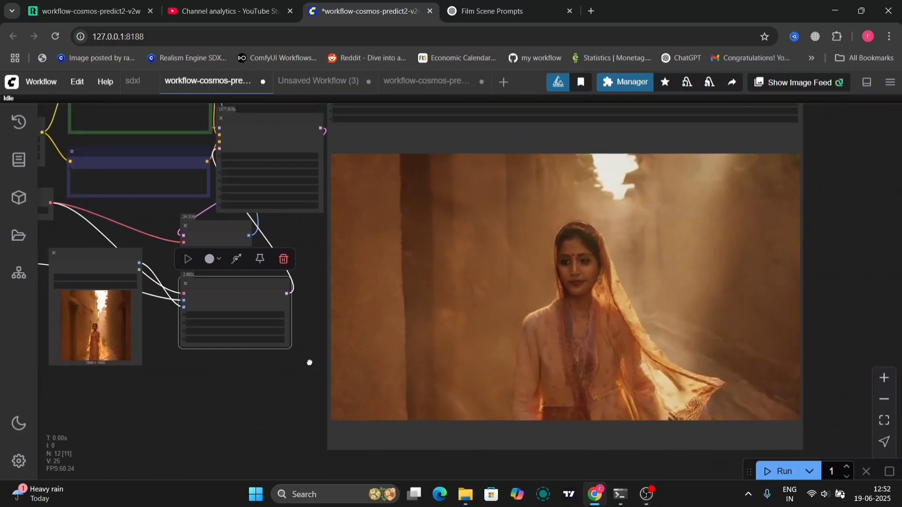